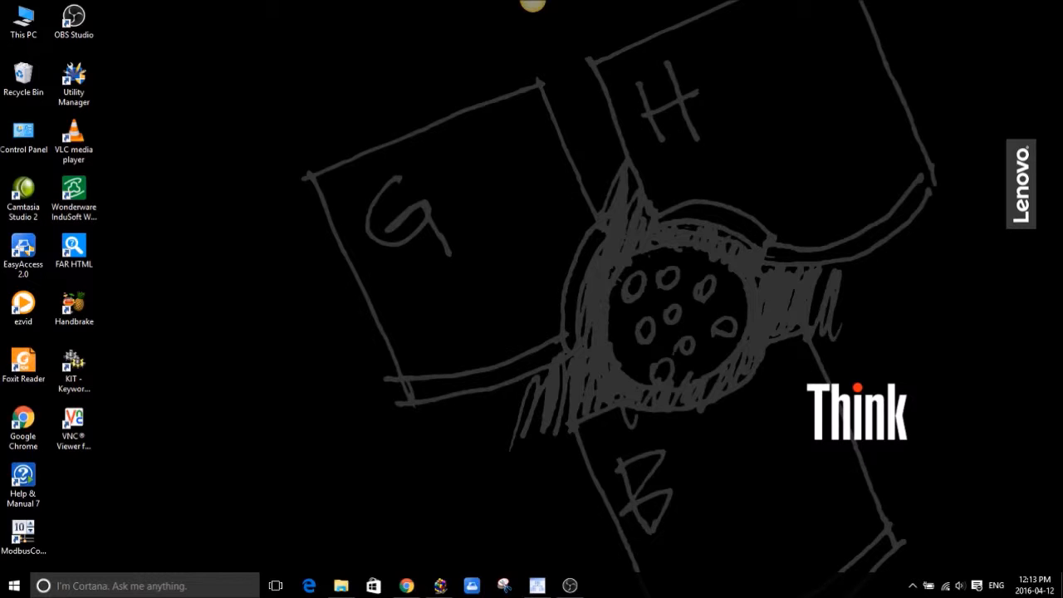
# Restore the Circon Catalyst window showing the SCC-410 project's empty Time And Schedules page.
pyautogui.click(538, 585)
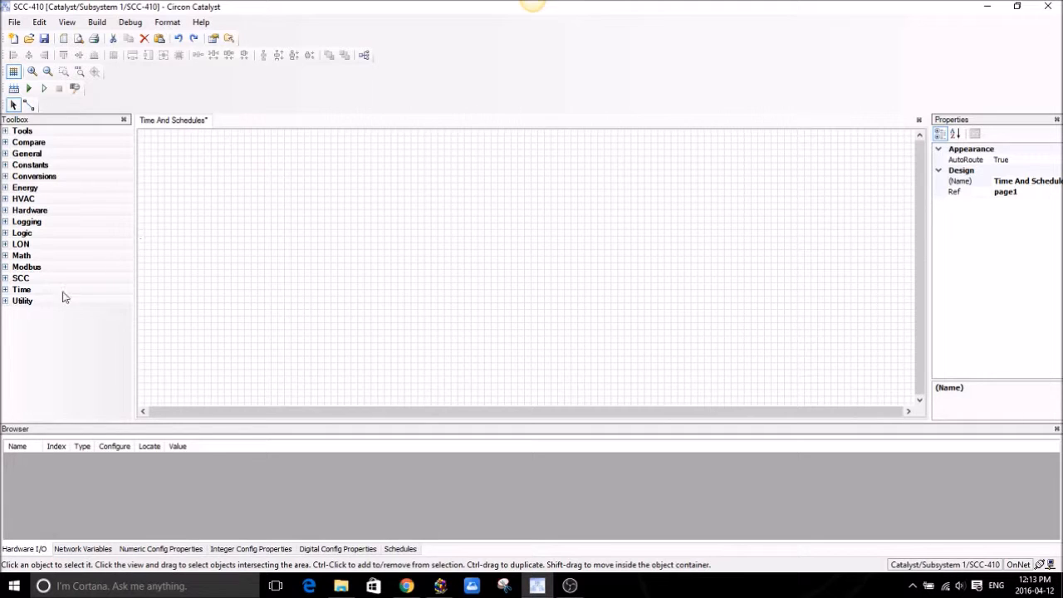
# Drop a RealTimeClock and a Schedule block from the Time toolbox onto the page, then widen the clock.
pyautogui.click(6, 290)
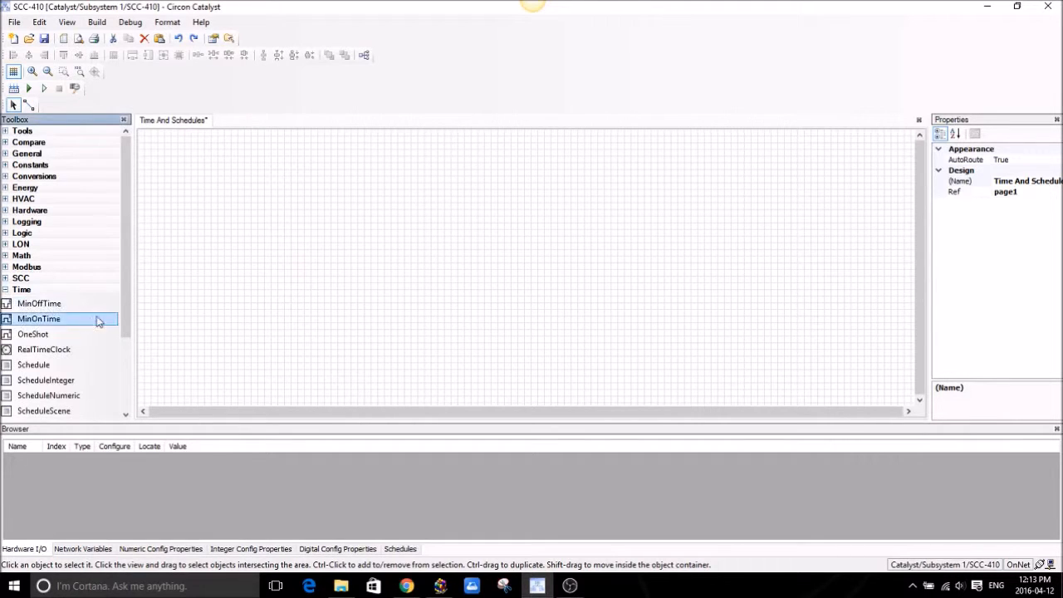
pyautogui.moveTo(123, 292); pyautogui.dragTo(120, 355)
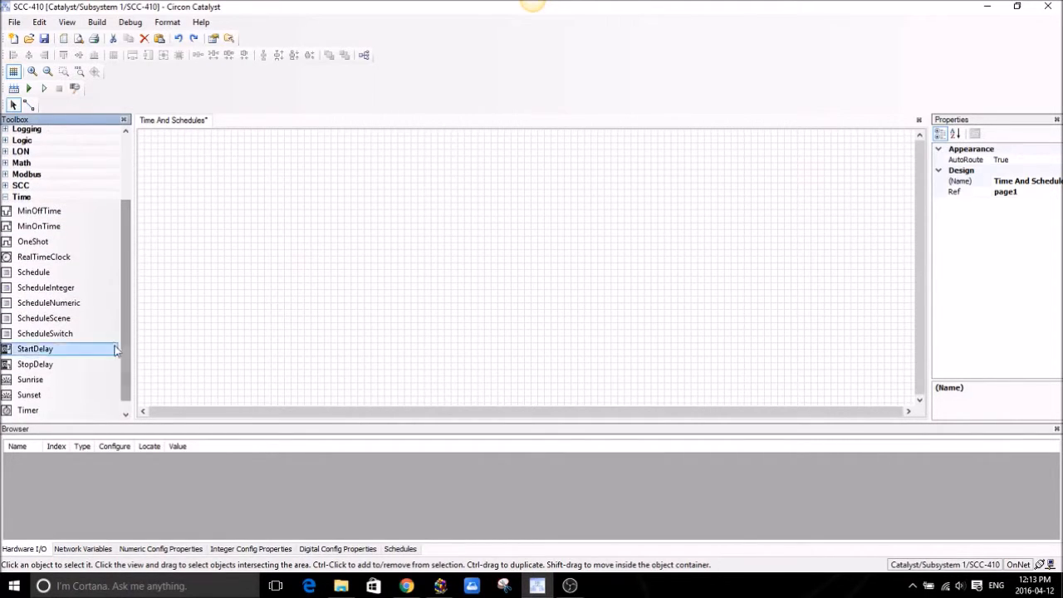
pyautogui.moveTo(43, 256); pyautogui.dragTo(231, 230)
pyautogui.moveTo(38, 272); pyautogui.dragTo(680, 176)
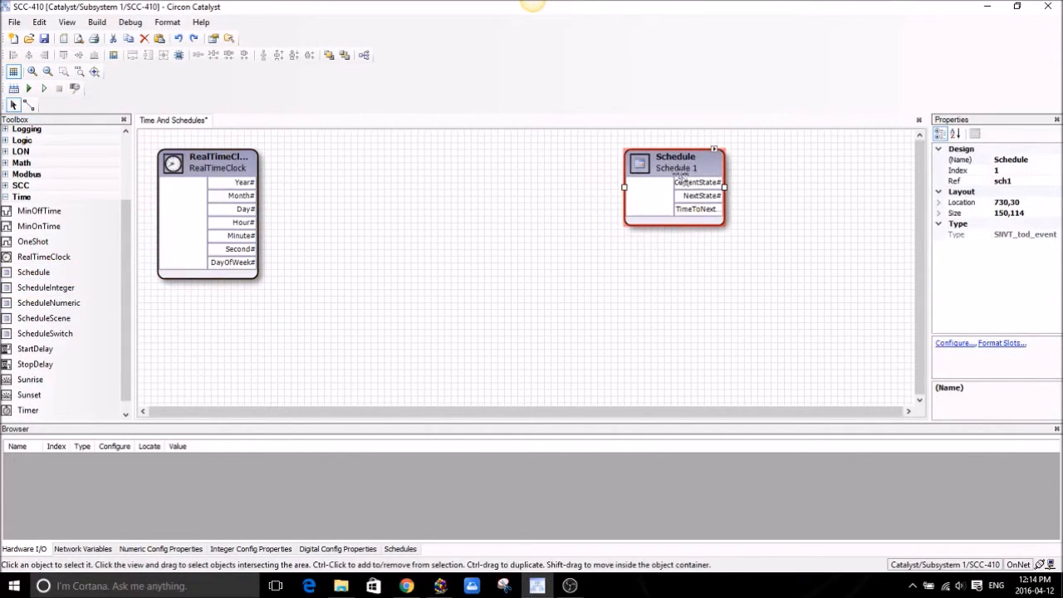
pyautogui.click(246, 184)
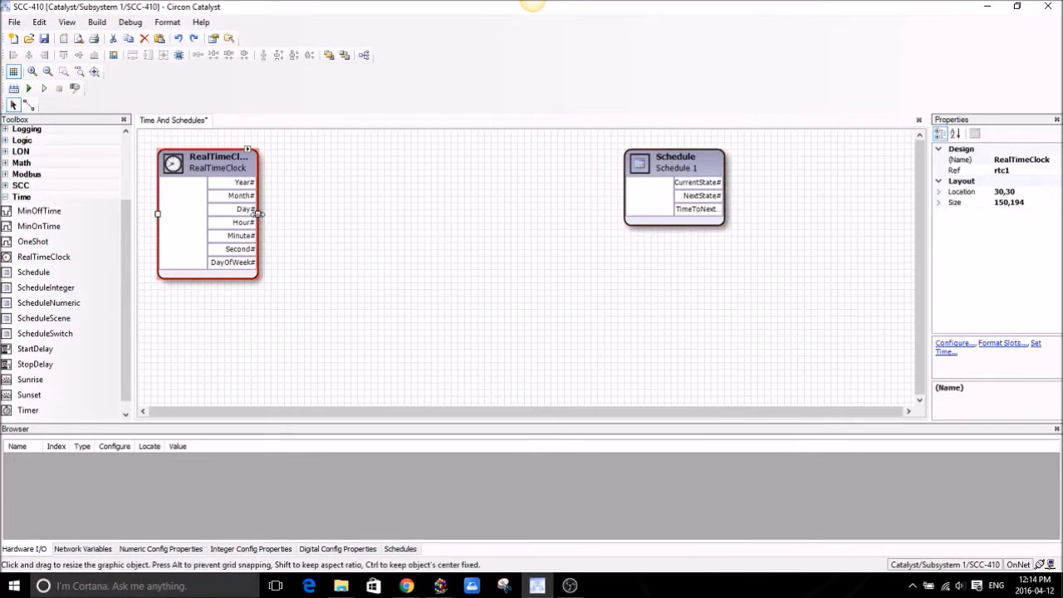
pyautogui.moveTo(259, 214); pyautogui.dragTo(267, 214)
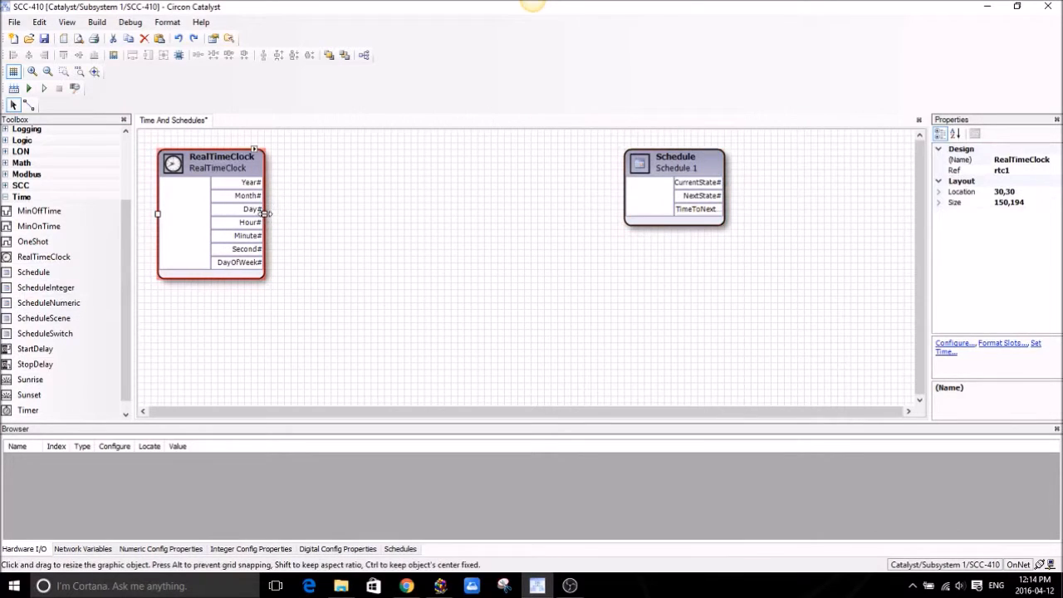
pyautogui.click(347, 281)
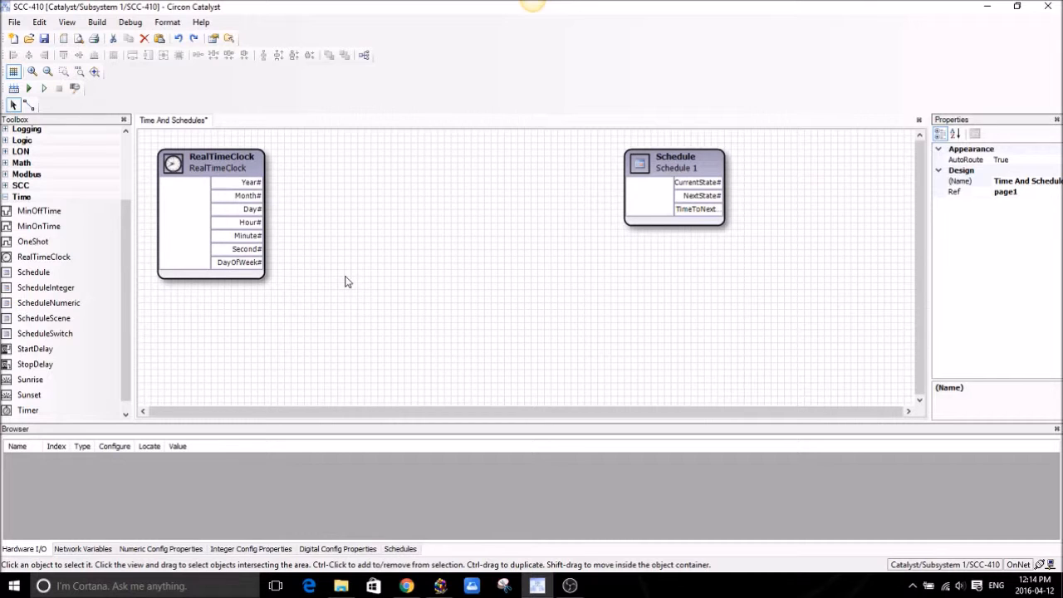
# Show the RealTimeClock block's Configure, Format Slots and Set Time tasks.
pyautogui.click(239, 170)
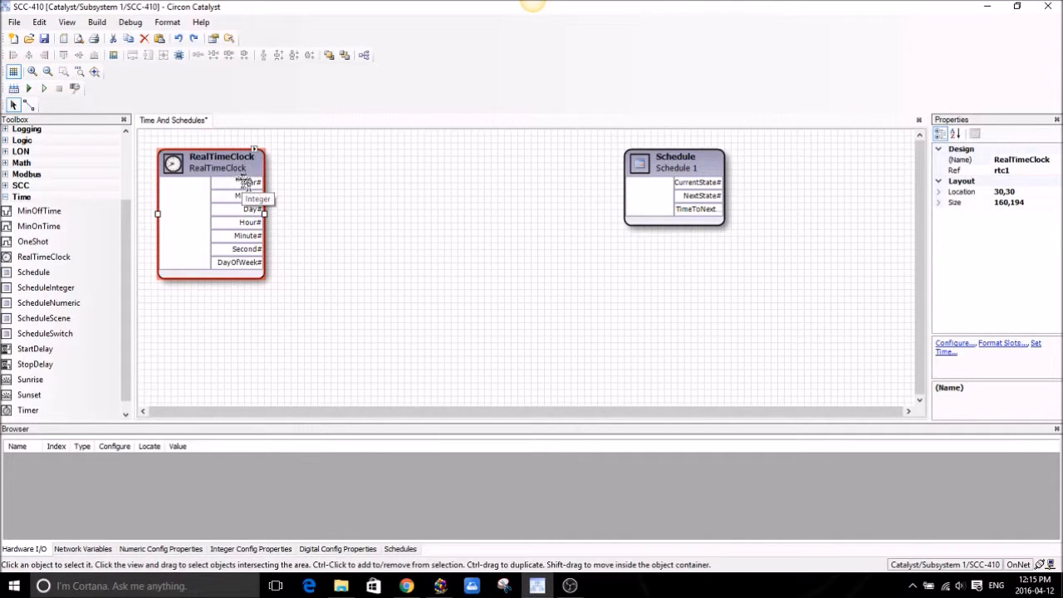
pyautogui.click(254, 152)
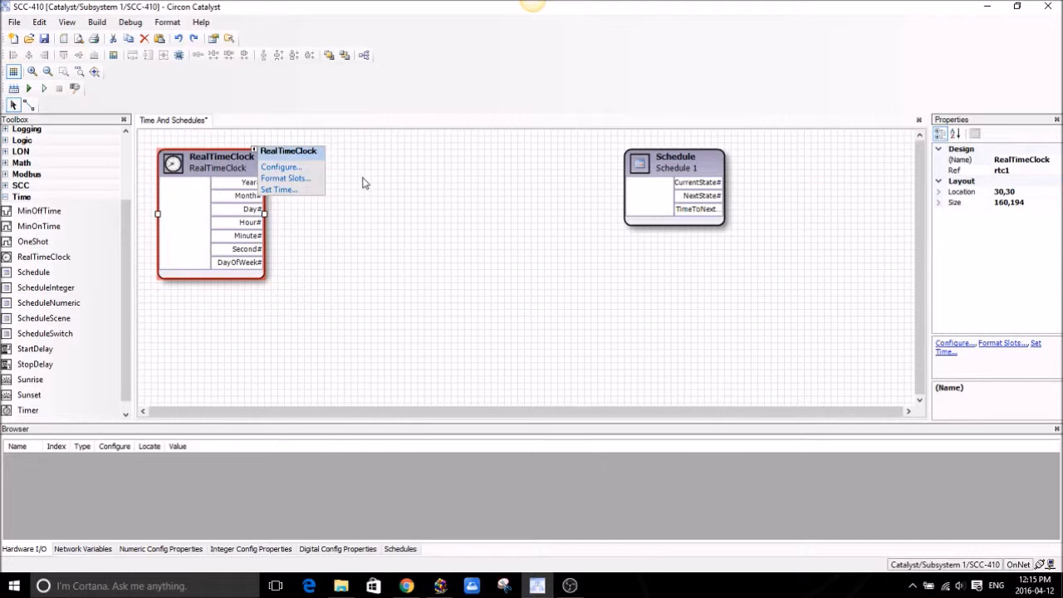
pyautogui.click(279, 190)
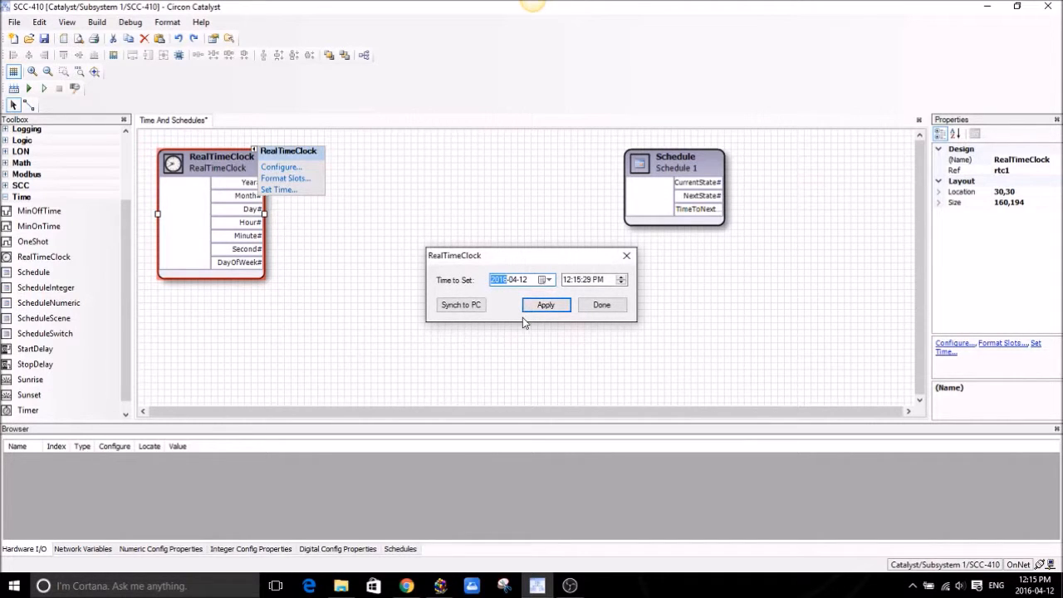
pyautogui.click(472, 307)
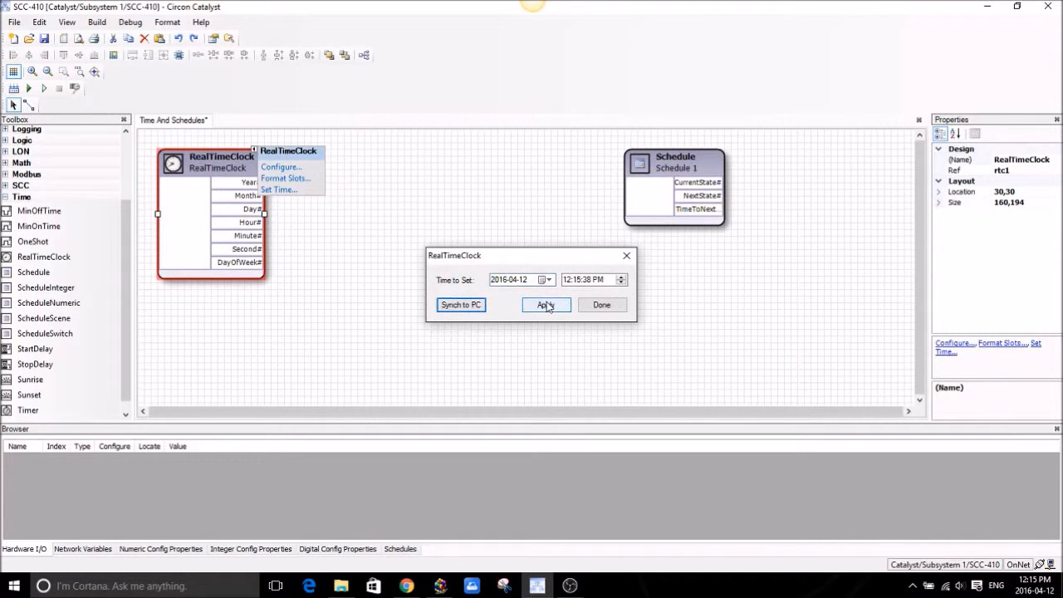
pyautogui.click(601, 306)
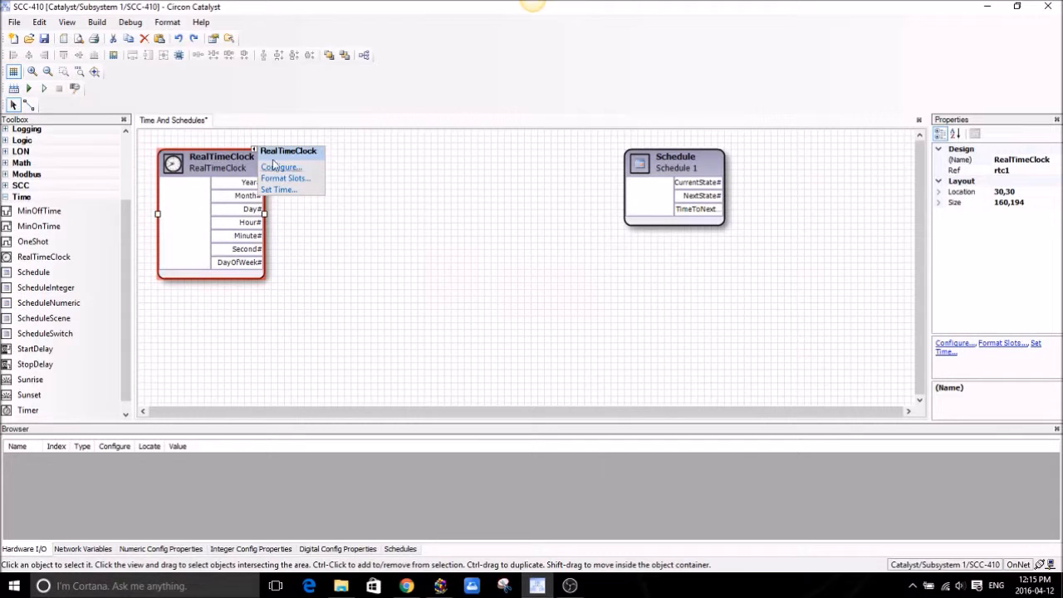
# Rename the Schedule block to '1st Floor' in its Properties.
pyautogui.click(669, 163)
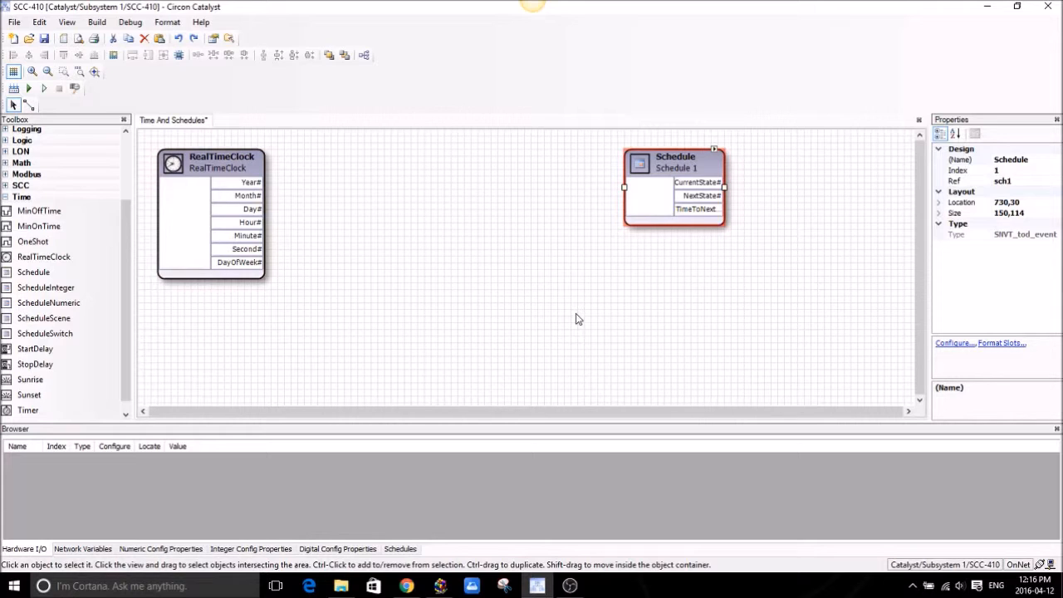
pyautogui.click(1024, 161)
pyautogui.moveTo(1036, 160); pyautogui.dragTo(990, 168)
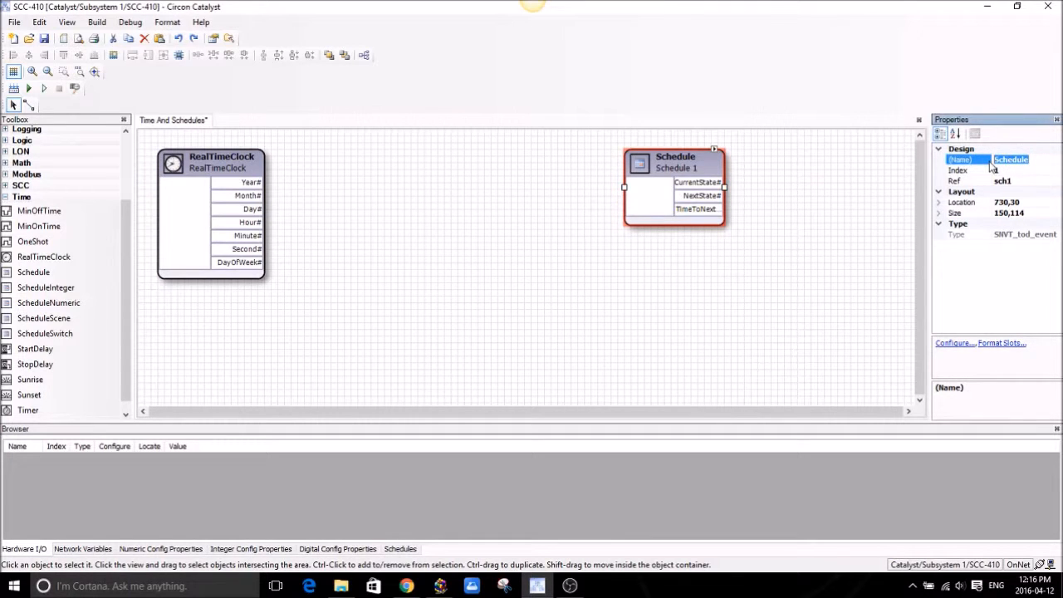
pyautogui.write('ts')
pyautogui.press('BackSpace')
pyautogui.press('BackSpace')
pyautogui.write('1st Floor')
pyautogui.click(787, 279)
# Move the 1st Floor schedule left beside the clock and open its properties.
pyautogui.moveTo(698, 161); pyautogui.dragTo(564, 168)
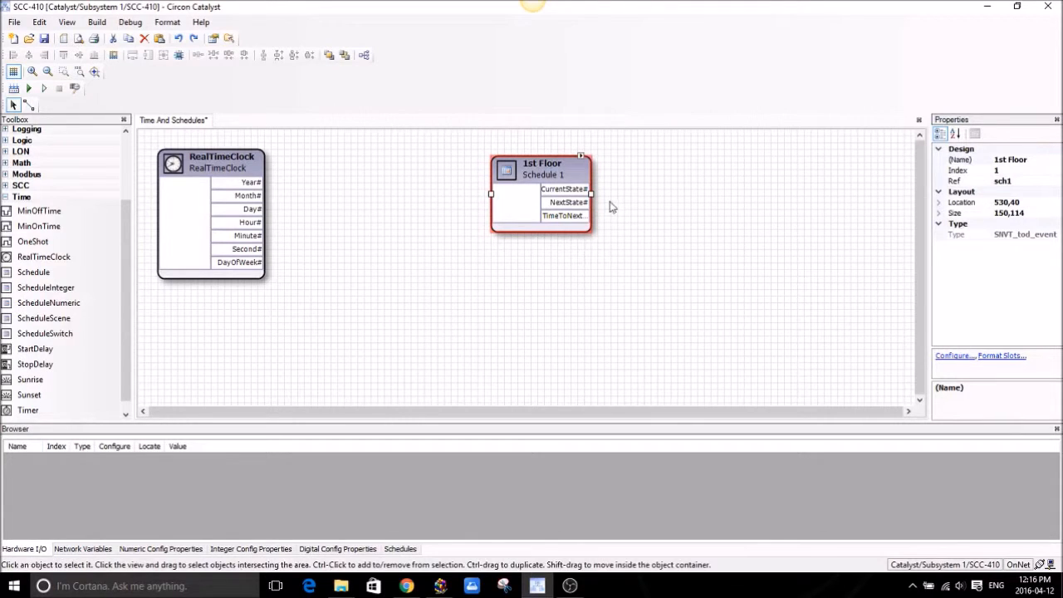
pyautogui.click(581, 158)
pyautogui.click(604, 188)
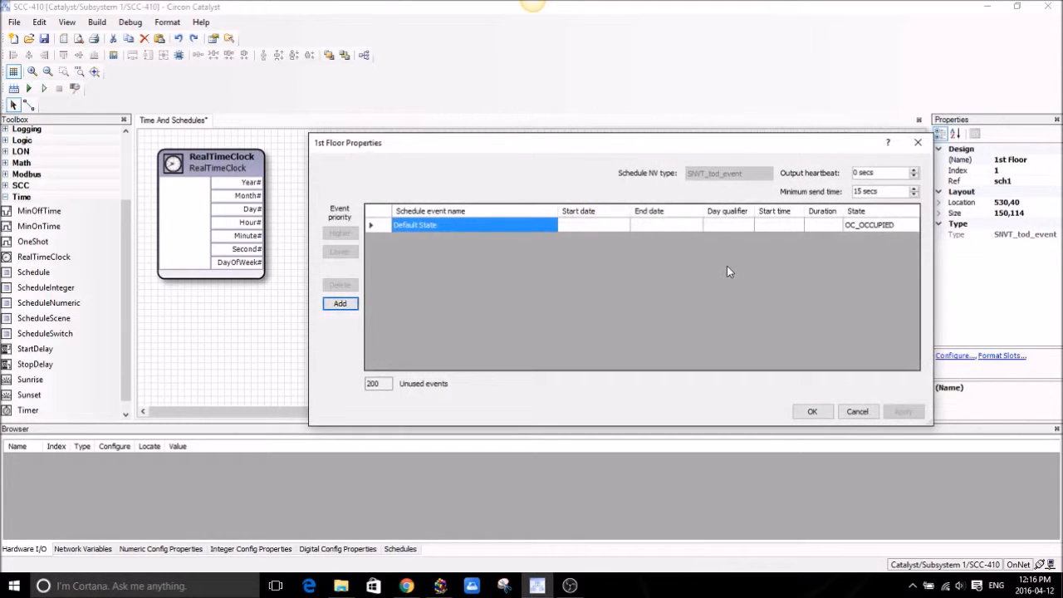
# Leave the 1st Floor schedule's Default State set to OC_OCCUPIED.
pyautogui.click(886, 226)
pyautogui.click(913, 226)
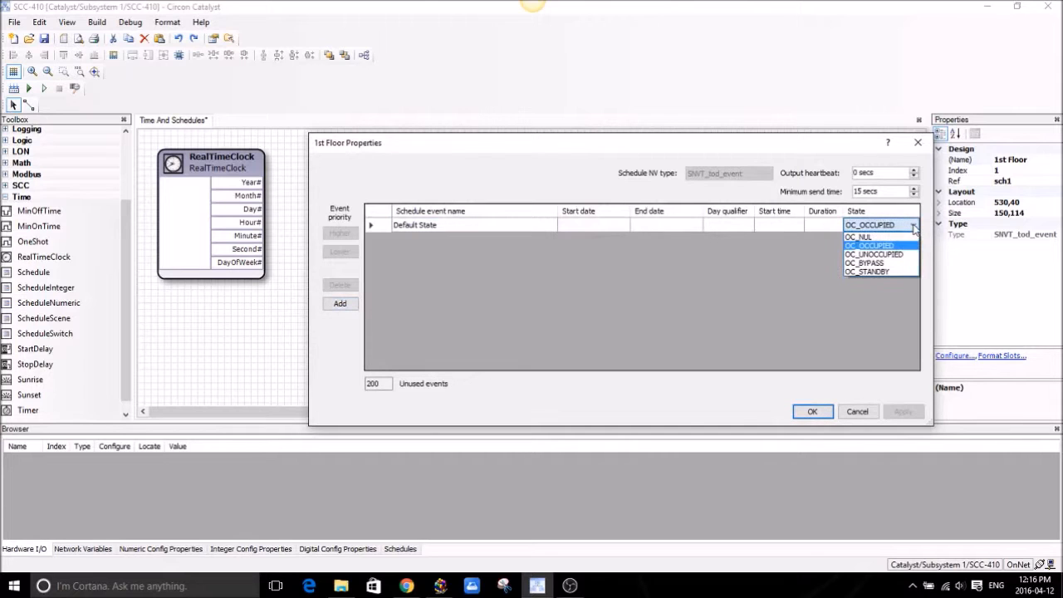
pyautogui.click(913, 229)
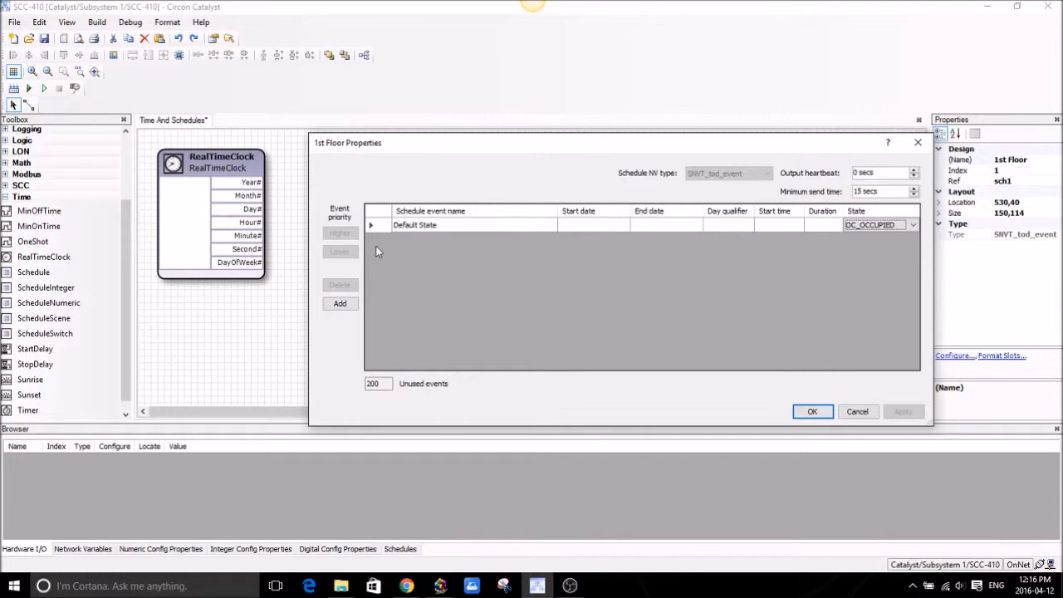
# Add a new event named 'Weekday Hours' to the 1st Floor schedule.
pyautogui.click(341, 304)
pyautogui.click(421, 228)
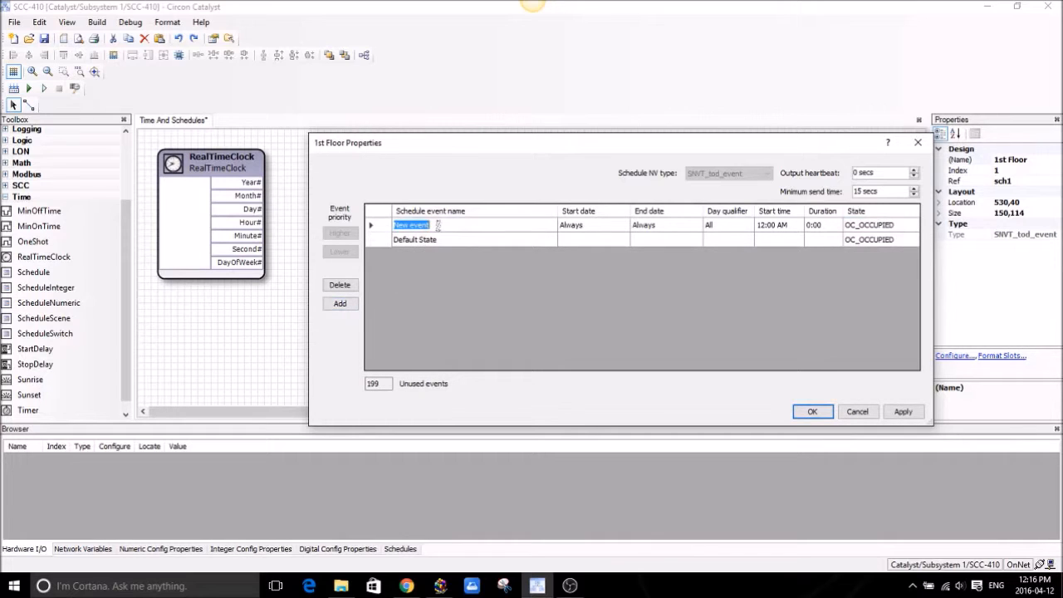
pyautogui.write('Weekday Hours')
pyautogui.click(590, 225)
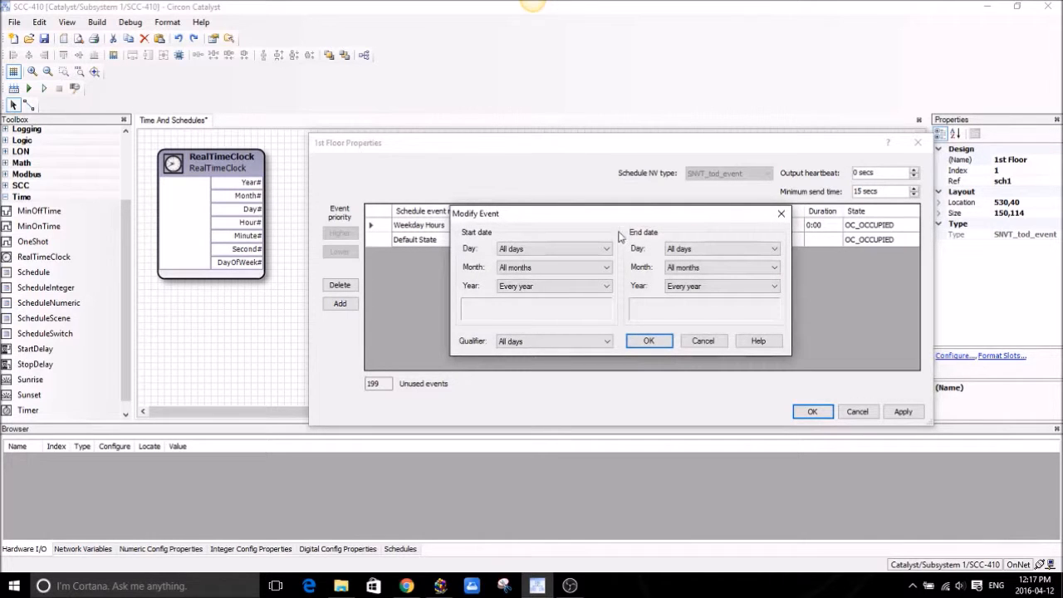
pyautogui.click(708, 342)
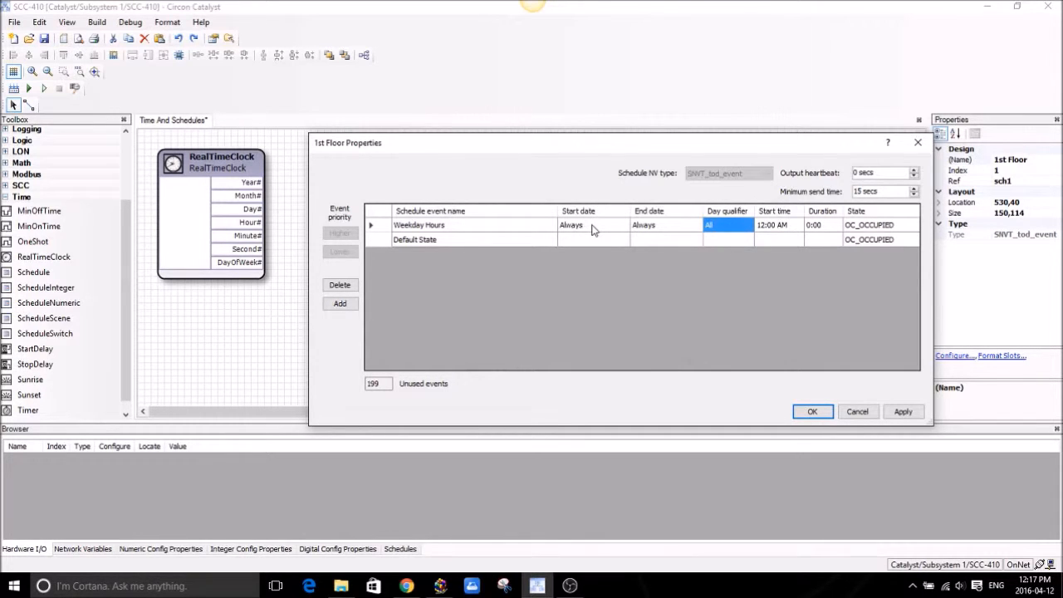
# Set the Weekday Hours start day to Every Monday and end day to Every Friday.
pyautogui.doubleClick(593, 230)
pyautogui.moveTo(594, 221); pyautogui.dragTo(552, 159)
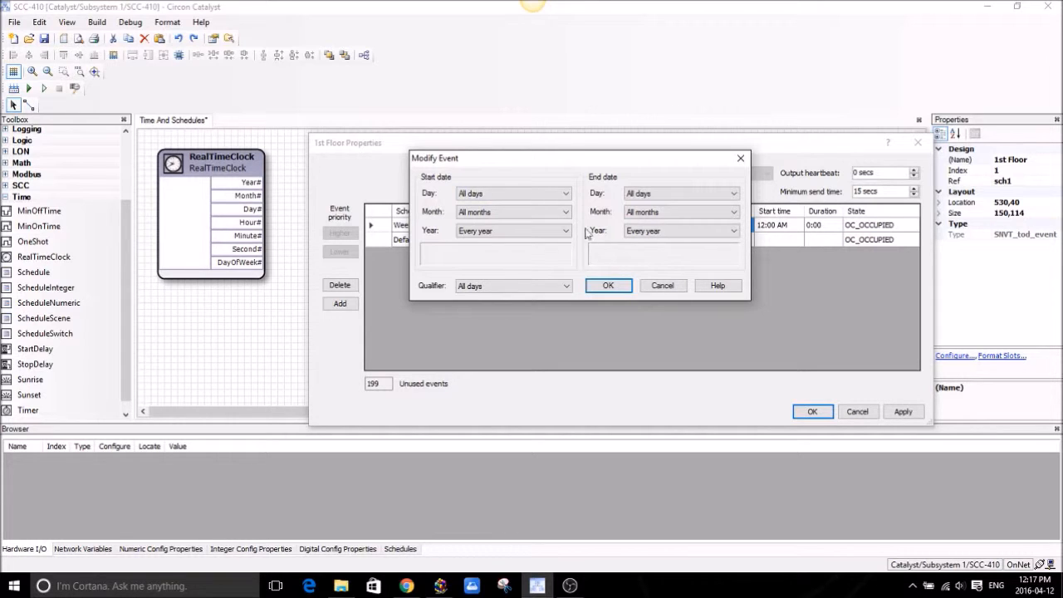
pyautogui.click(566, 194)
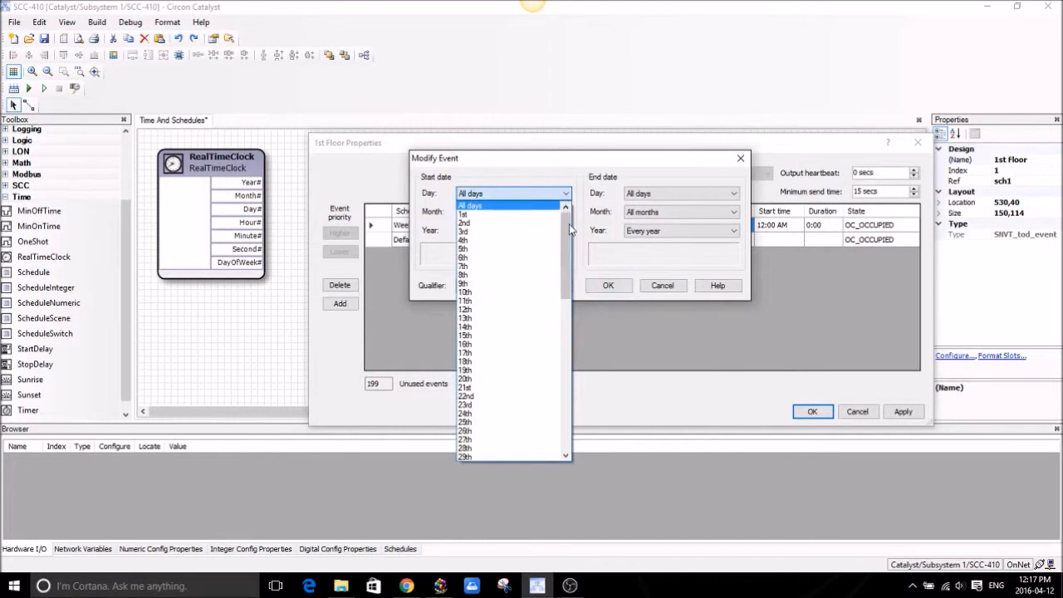
pyautogui.moveTo(567, 224); pyautogui.dragTo(559, 388)
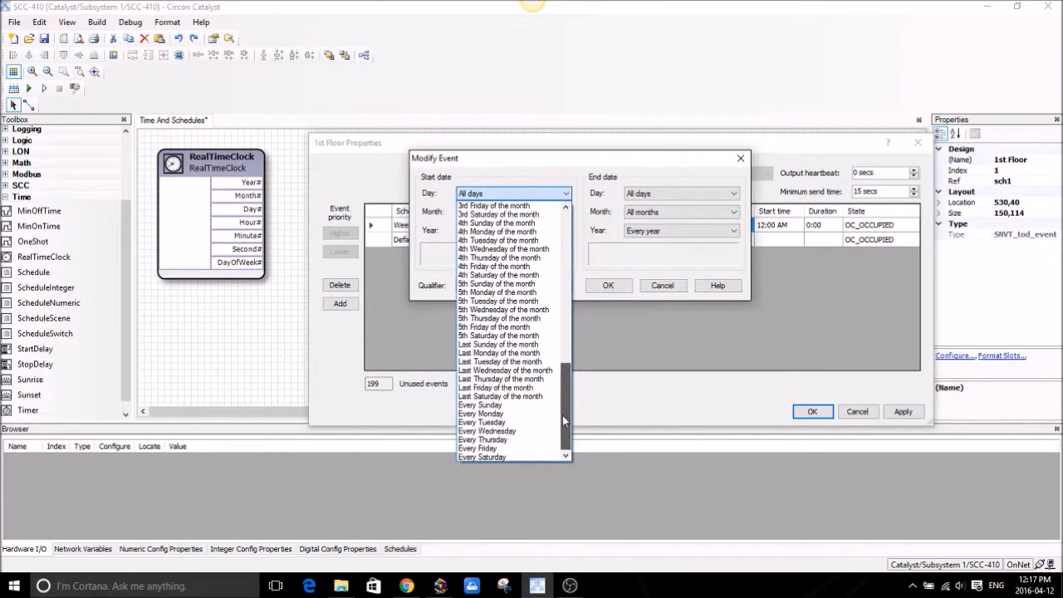
pyautogui.click(490, 414)
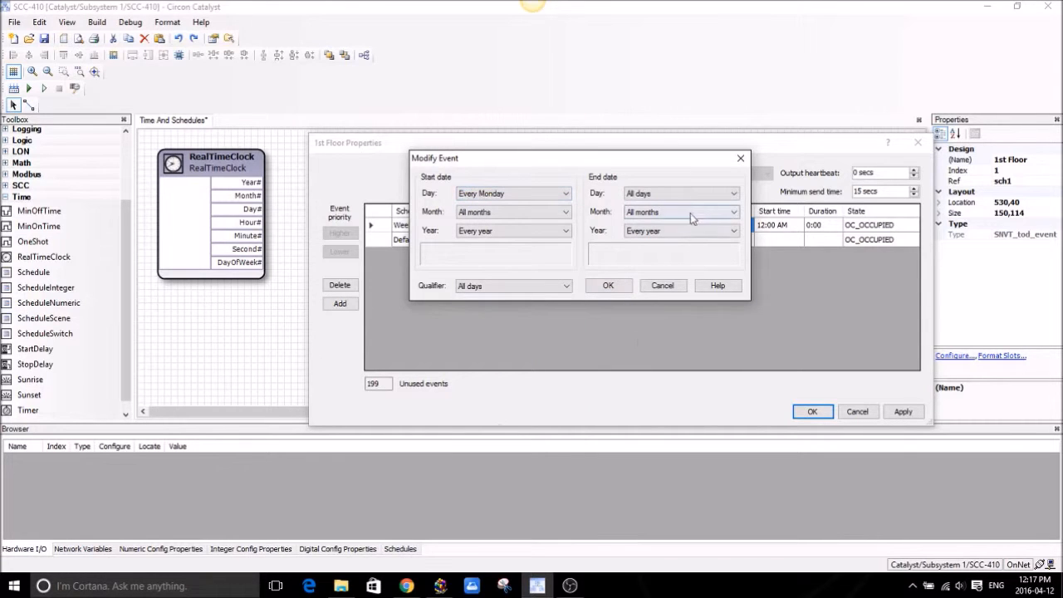
pyautogui.click(671, 198)
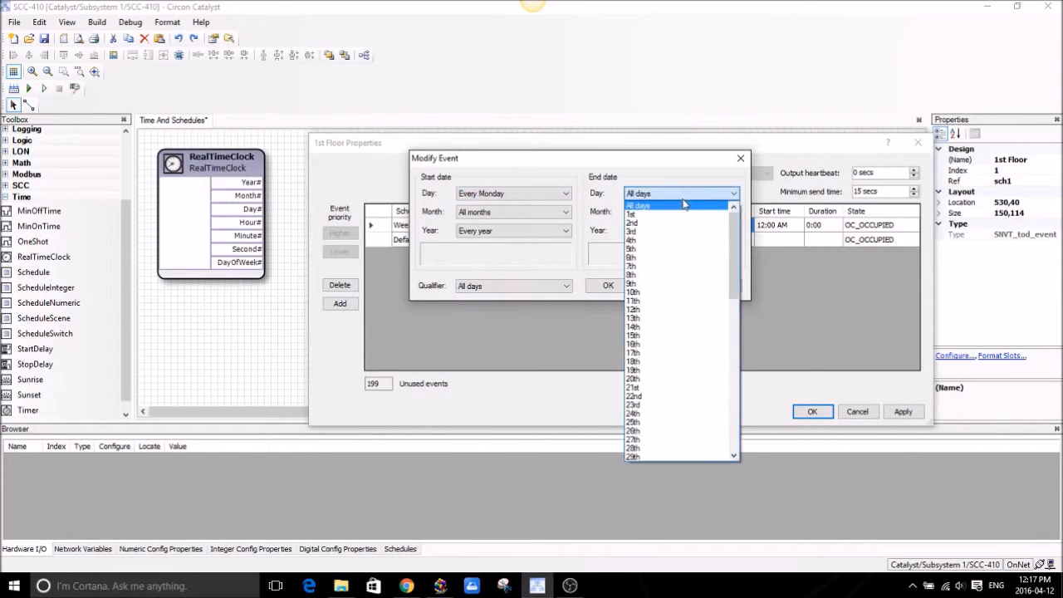
pyautogui.moveTo(734, 234); pyautogui.dragTo(730, 380)
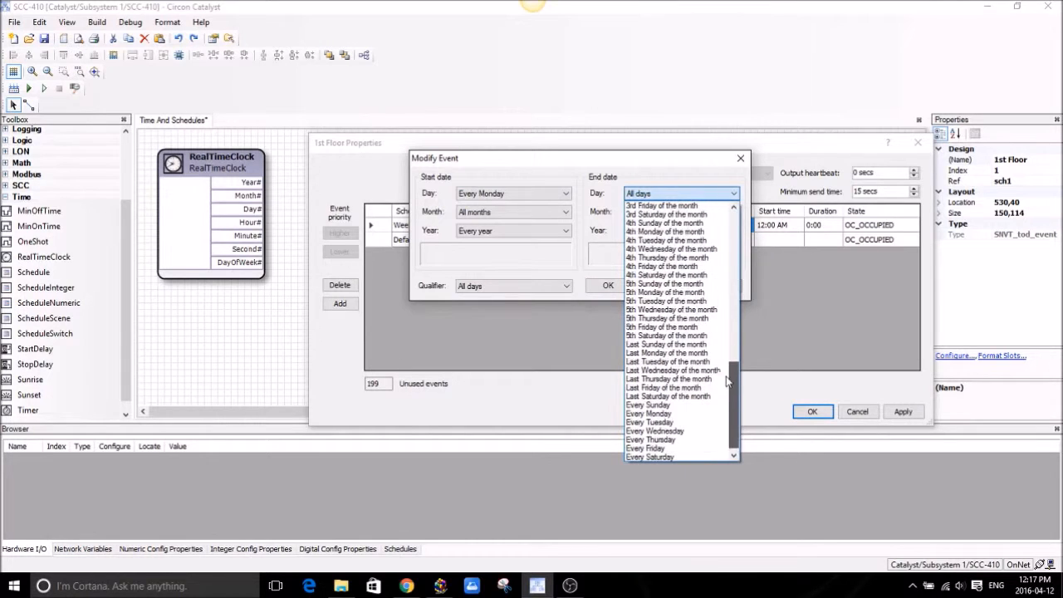
pyautogui.click(669, 447)
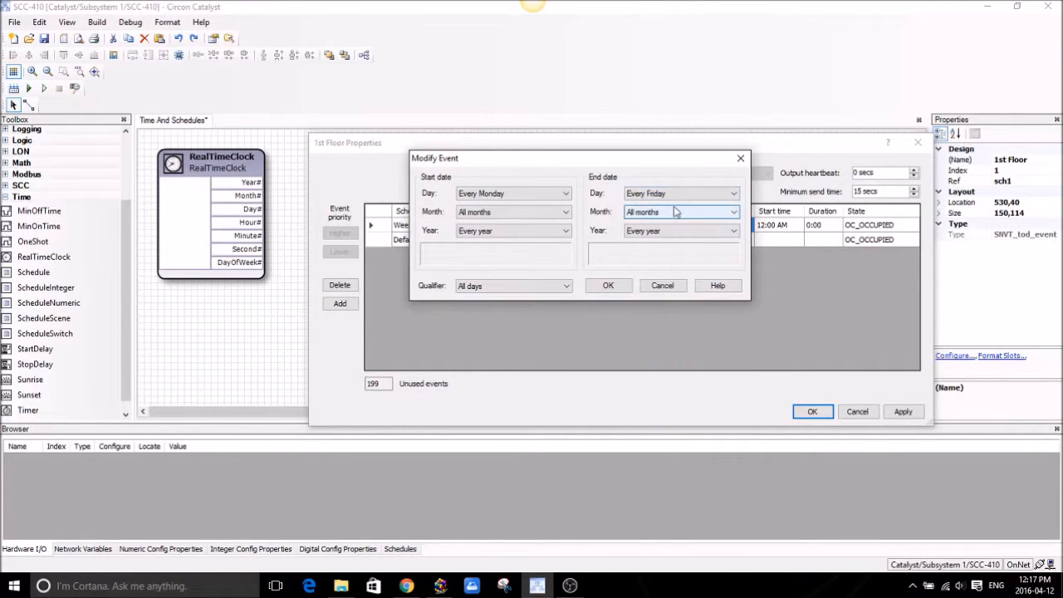
pyautogui.click(608, 287)
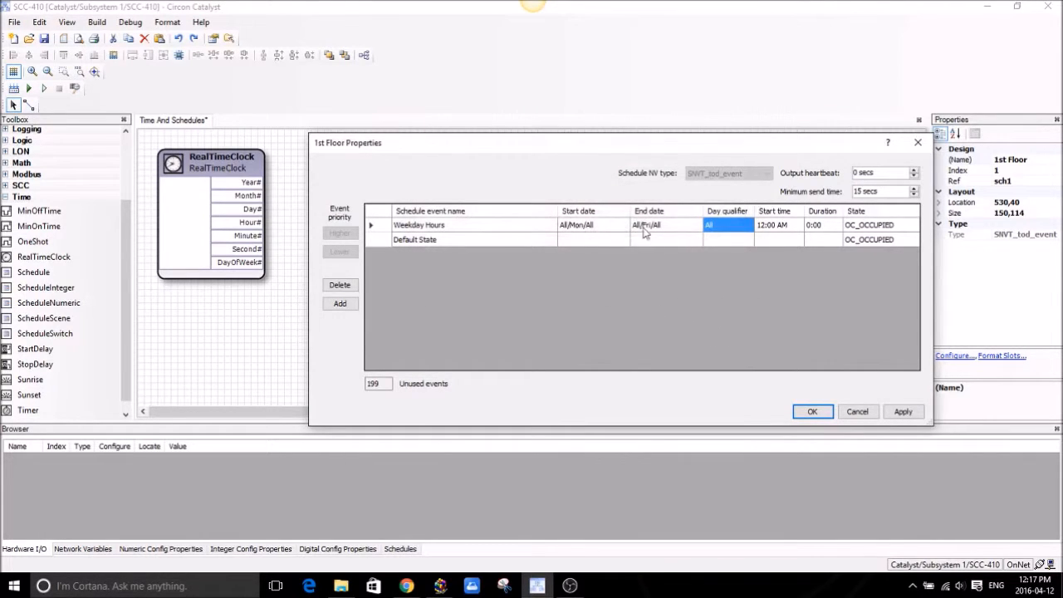
# Give Weekday Hours an 08:00 AM start and a 9:00 duration, then apply.
pyautogui.click(774, 226)
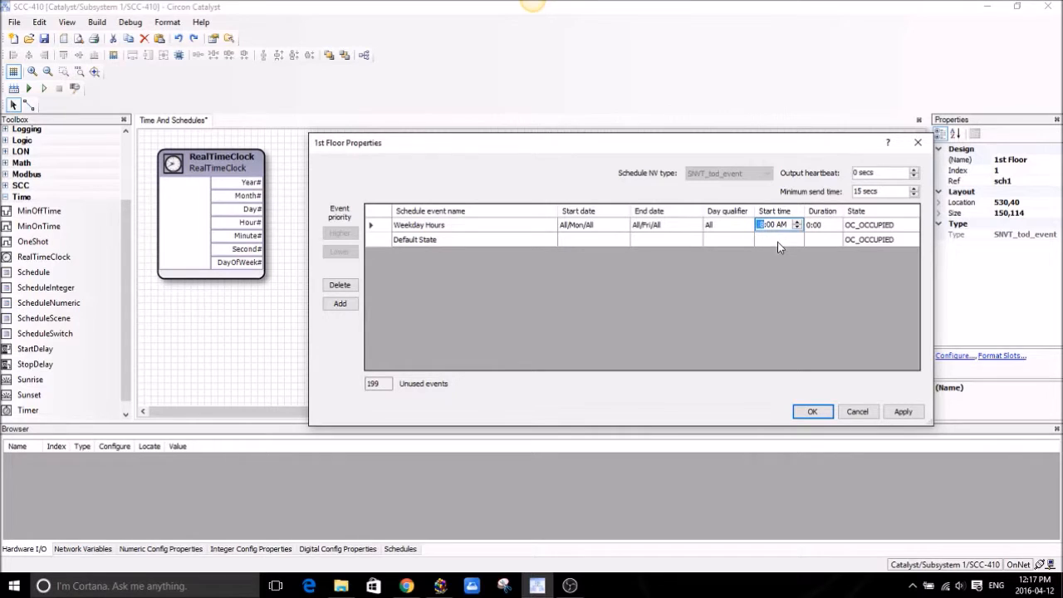
pyautogui.click(821, 227)
pyautogui.write('9')
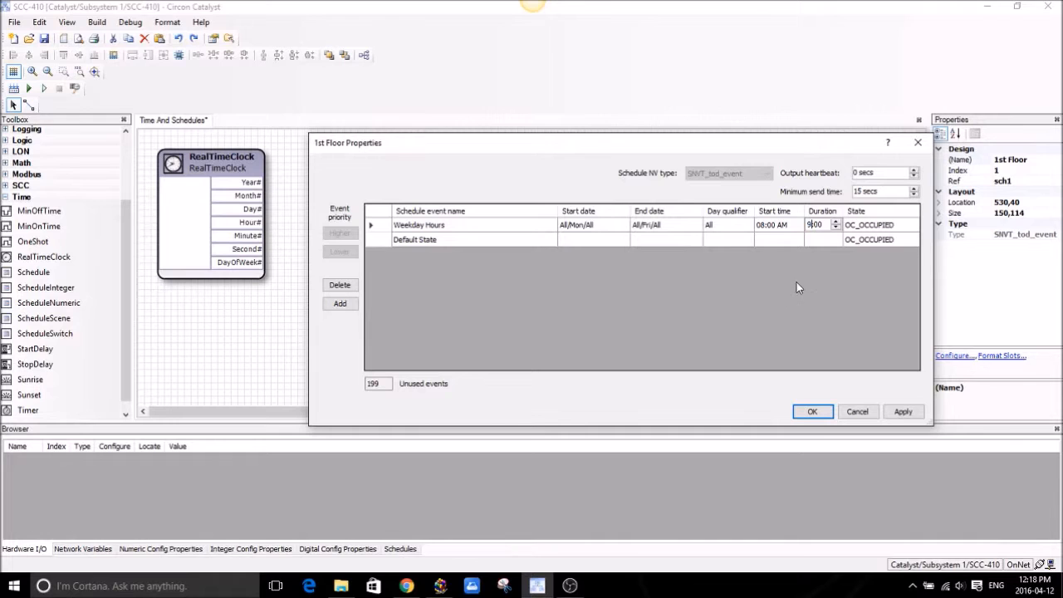
pyautogui.click(904, 414)
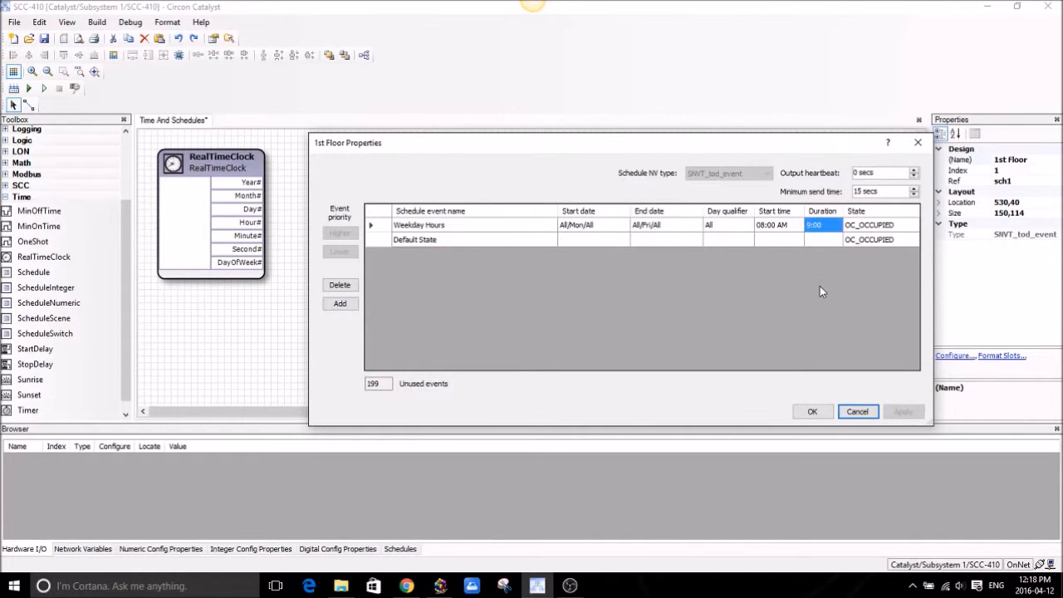
# Add a 'Holidays' event, rank it above Weekday Hours, and apply the schedule.
pyautogui.click(341, 304)
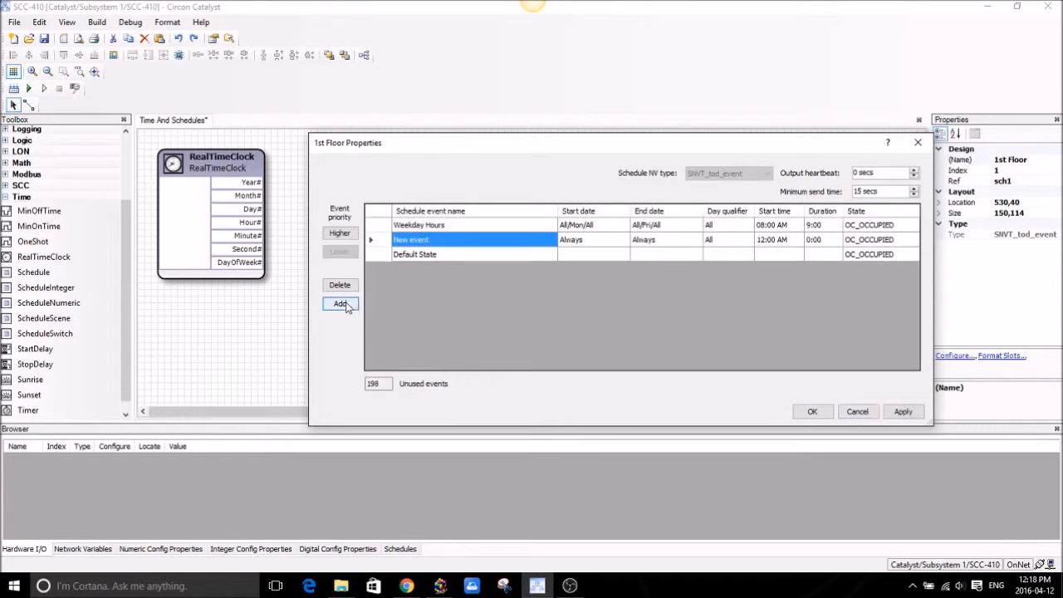
pyautogui.click(427, 242)
pyautogui.write('H')
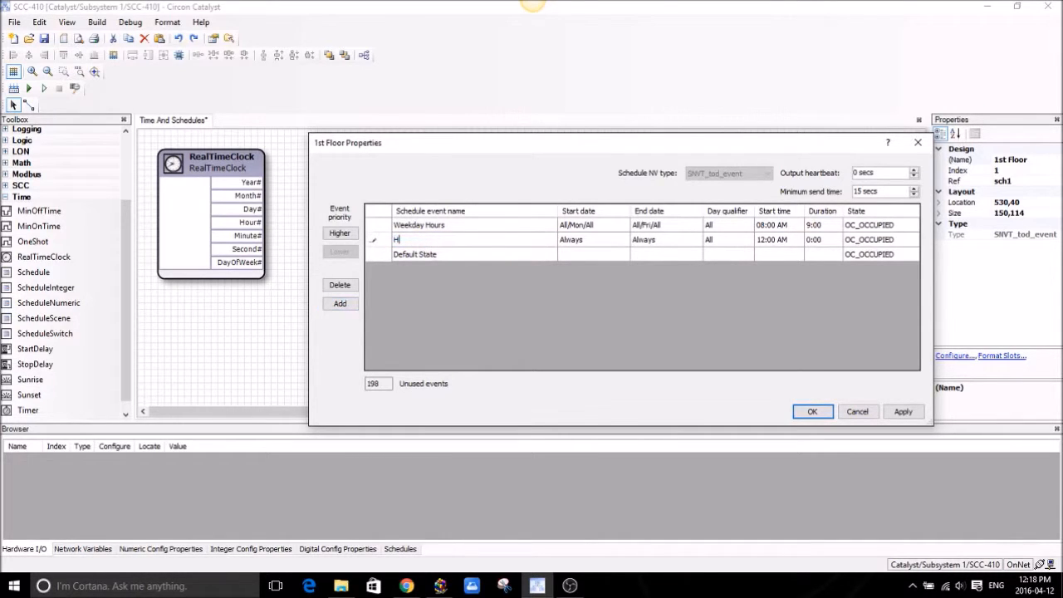
pyautogui.write('olidays')
pyautogui.click(346, 234)
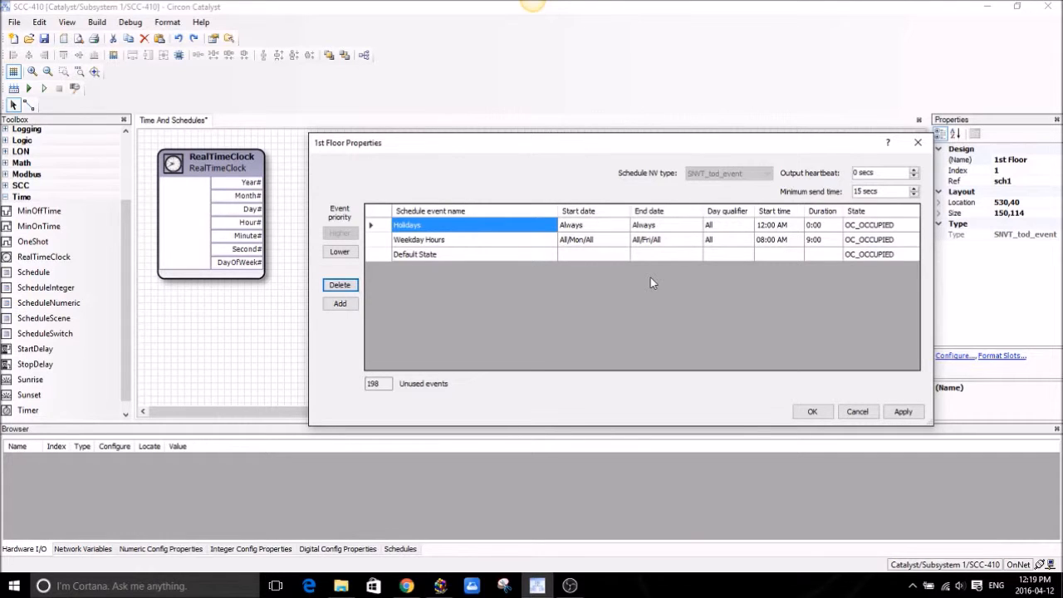
pyautogui.click(902, 411)
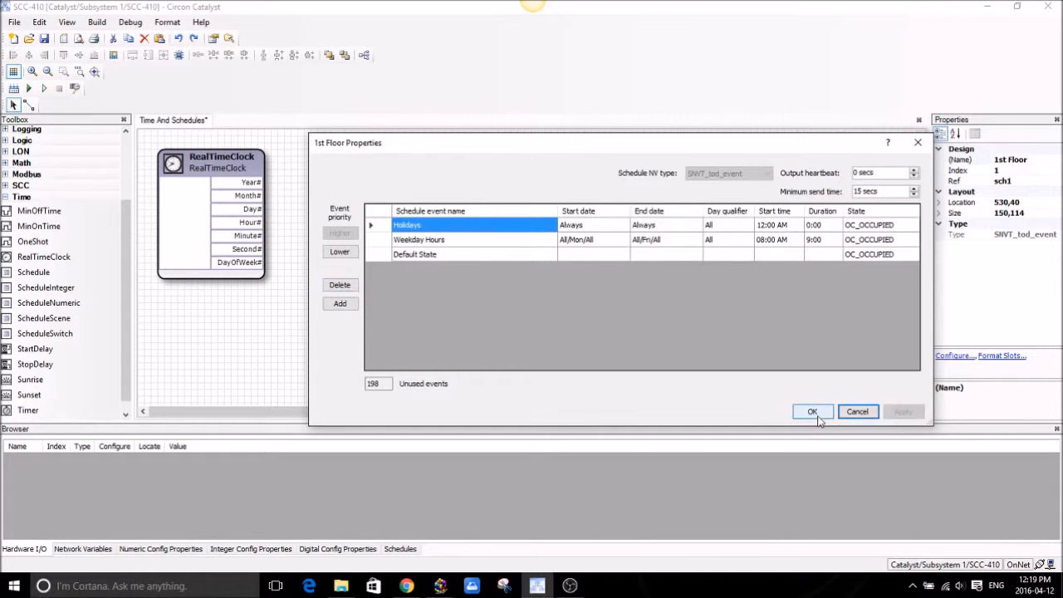
# Move the 1st Floor block nearer the clock and add a reference tag named 'Start EF1' to its right.
pyautogui.press('Return')
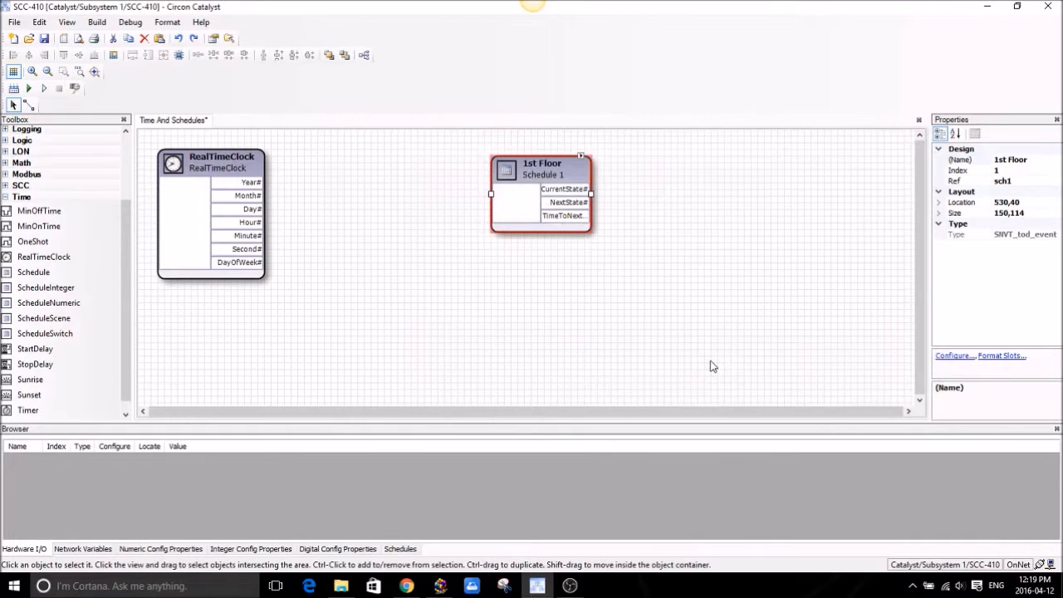
pyautogui.moveTo(545, 173); pyautogui.dragTo(418, 166)
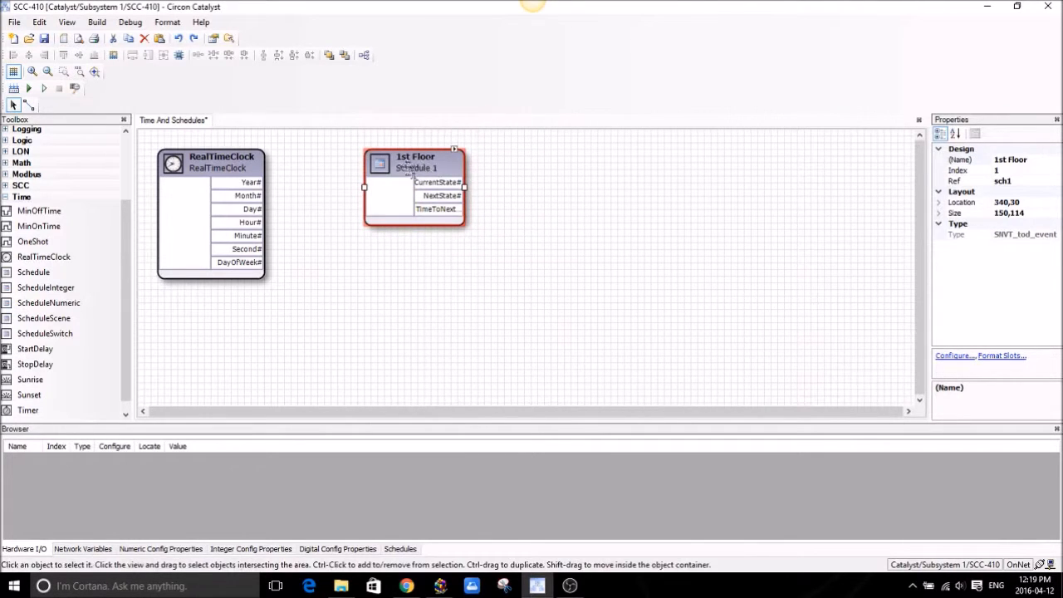
pyautogui.click(4, 197)
pyautogui.click(5, 197)
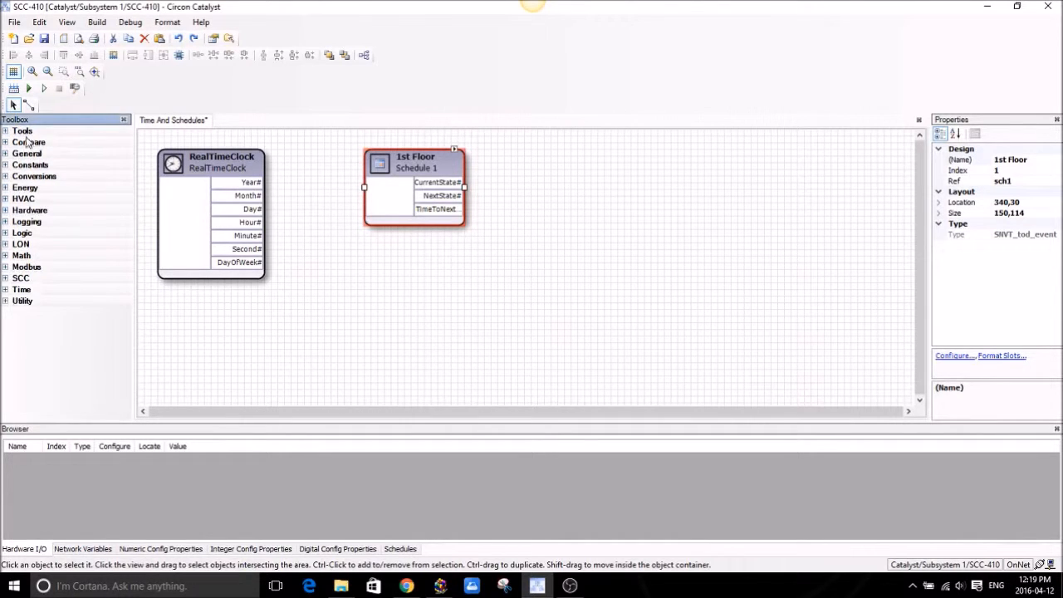
pyautogui.click(5, 131)
pyautogui.moveTo(42, 160); pyautogui.dragTo(870, 166)
pyautogui.click(1019, 160)
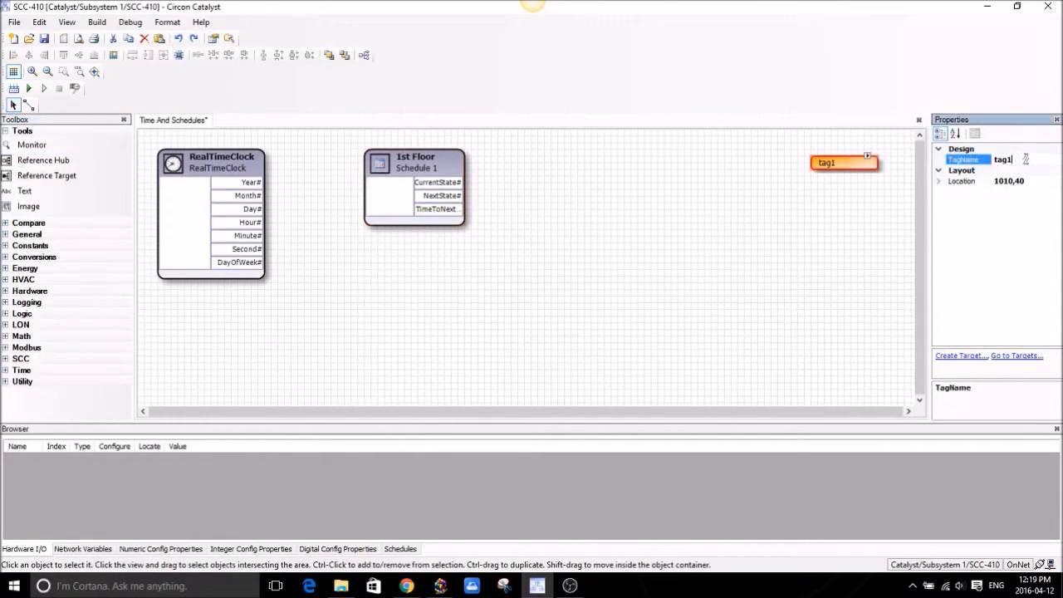
pyautogui.click(1002, 160)
pyautogui.write('Start EF1')
pyautogui.click(870, 253)
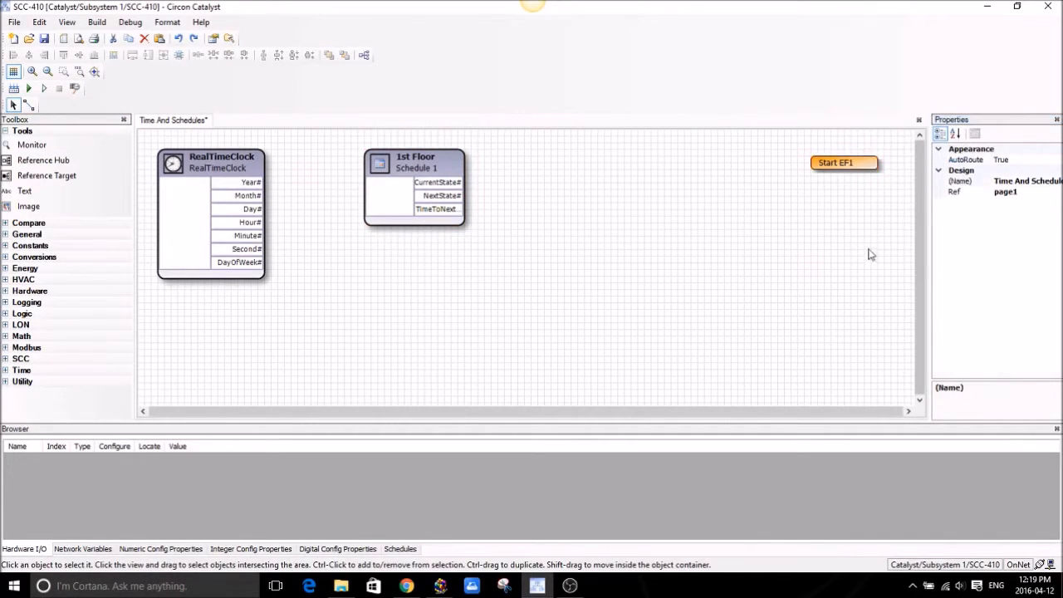
# Wire the 1st Floor CurrentState output to the Start EF1 tag and align the tag level with it.
pyautogui.click(29, 104)
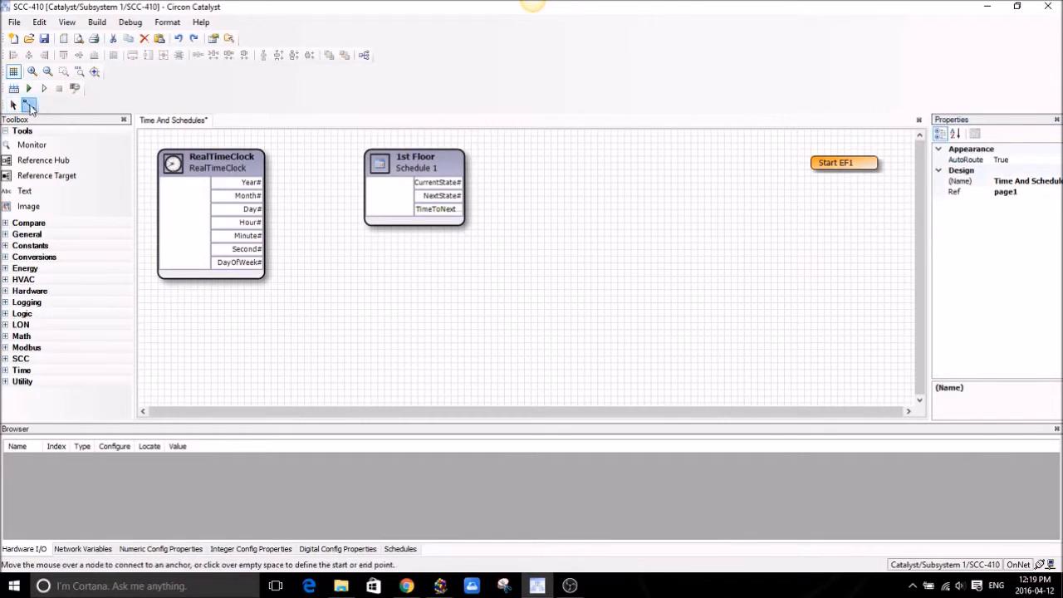
pyautogui.moveTo(463, 182)
pyautogui.mouseDown()
pyautogui.moveTo(764, 190)
pyautogui.moveTo(821, 161)
pyautogui.moveTo(807, 163)
pyautogui.mouseUp()
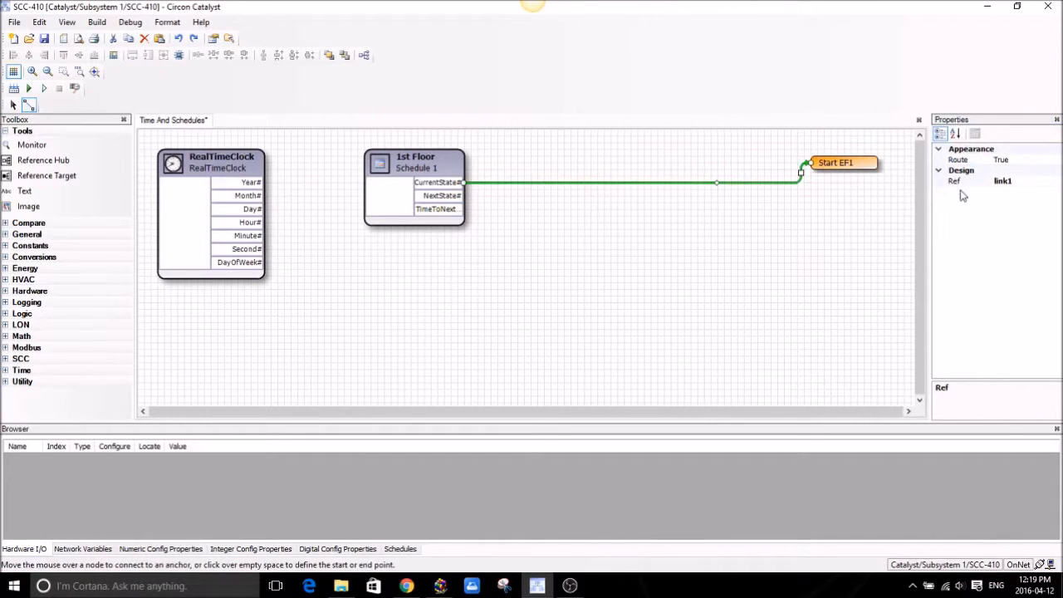
pyautogui.click(13, 106)
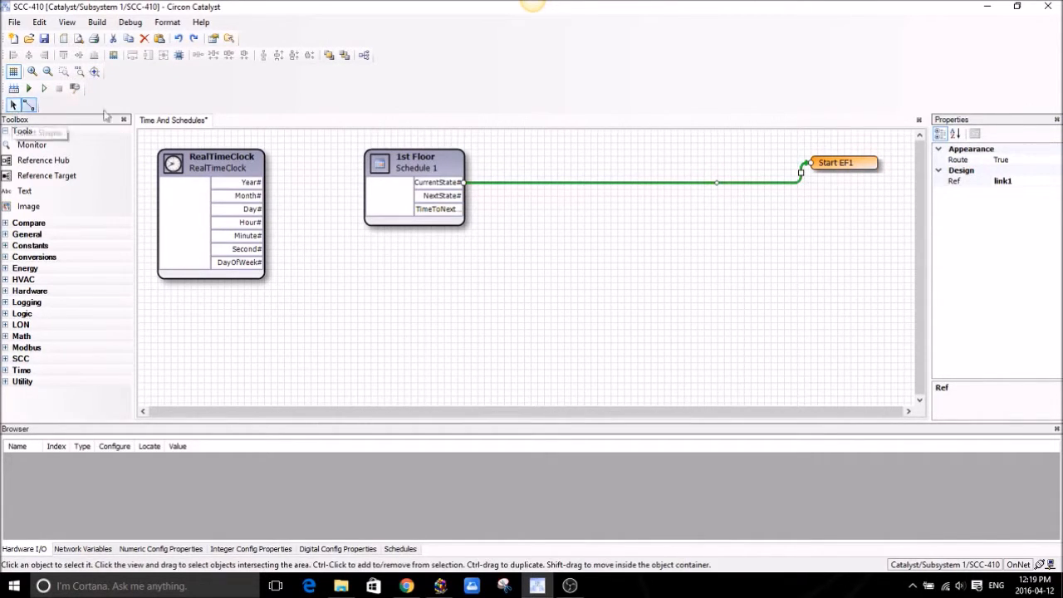
pyautogui.moveTo(843, 165); pyautogui.dragTo(844, 184)
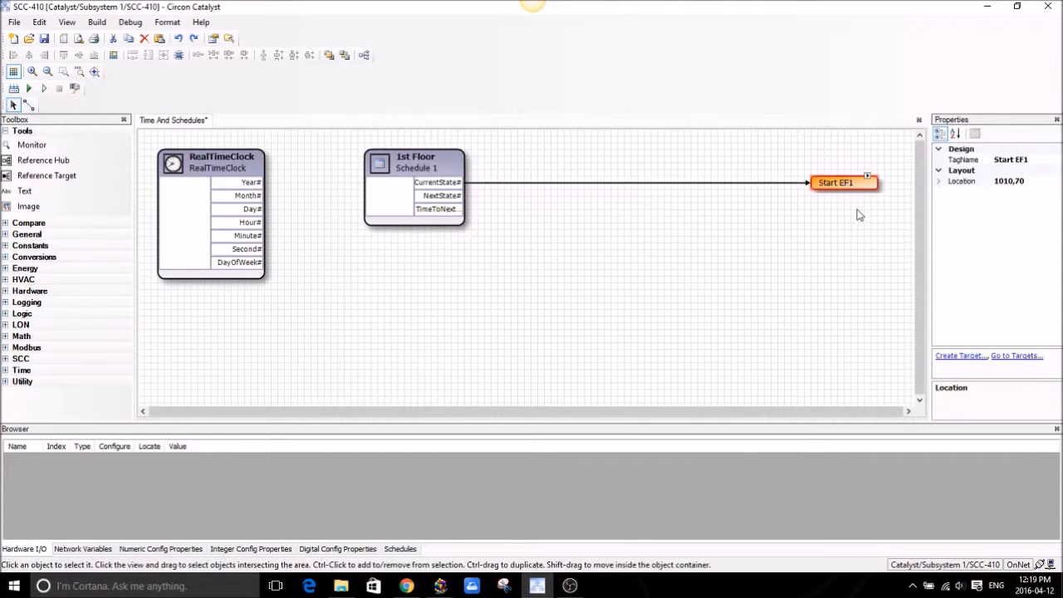
pyautogui.click(846, 219)
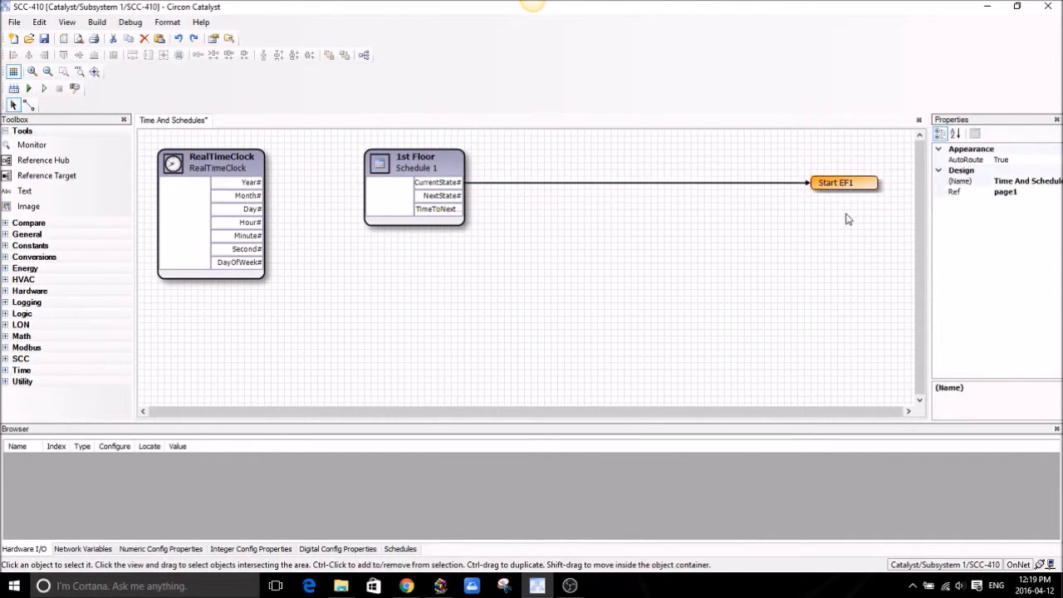
pyautogui.moveTo(870, 259); pyautogui.dragTo(375, 151)
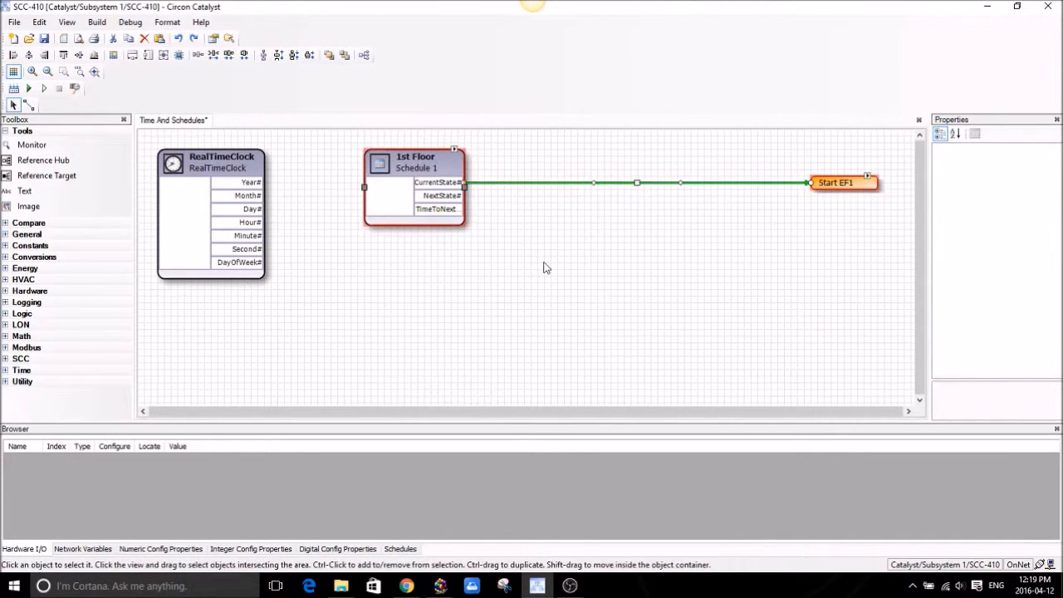
# Copy the 1st Floor block with its wire and tag as 'Schedule 2', placed below the original.
pyautogui.hotkey('ctrl', 'v')
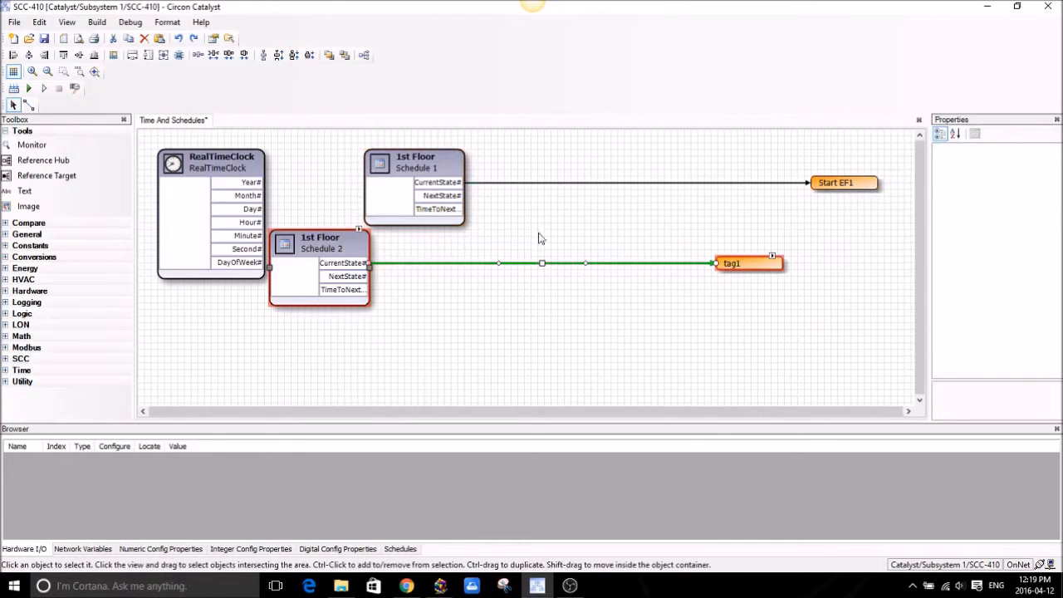
pyautogui.moveTo(329, 269); pyautogui.dragTo(427, 257)
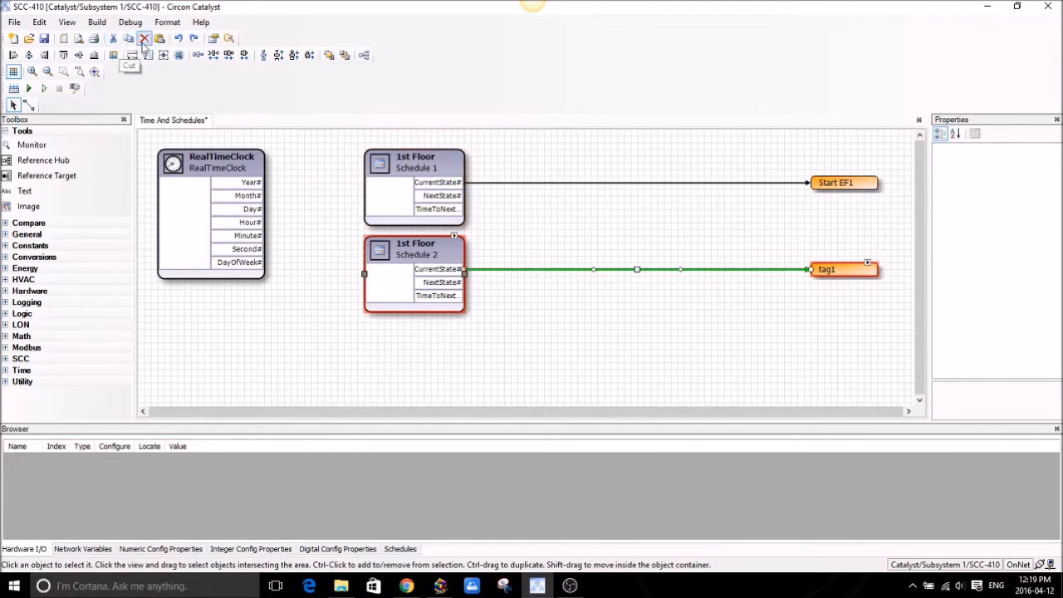
pyautogui.click(577, 320)
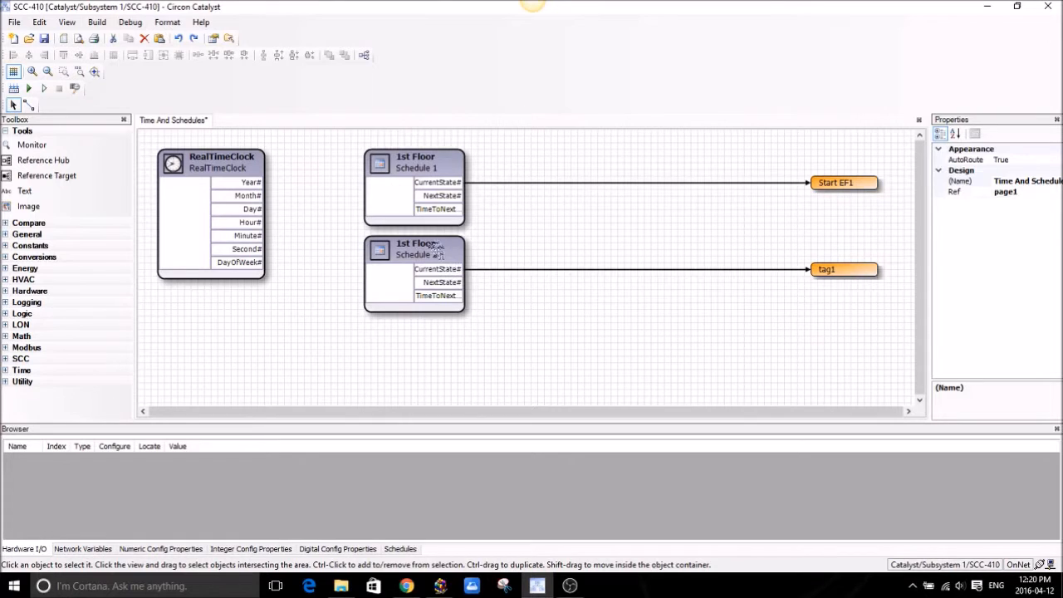
# Rename the copied schedule from '1st Floor' to '2nd Floor'.
pyautogui.click(432, 249)
pyautogui.click(1013, 160)
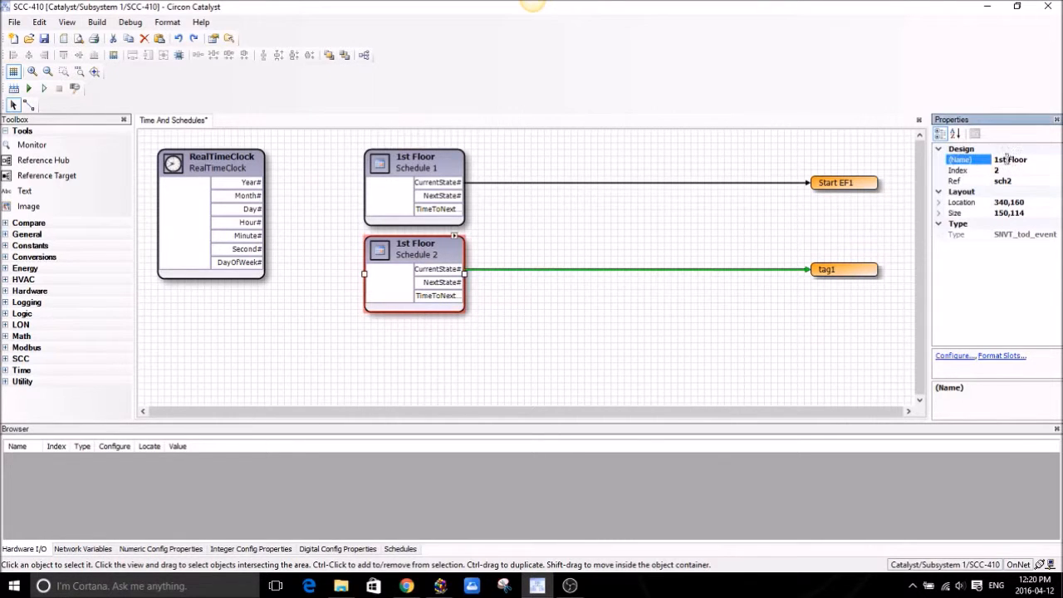
pyautogui.moveTo(1006, 160); pyautogui.dragTo(985, 159)
pyautogui.write('2nd')
pyautogui.click(650, 247)
# Rename the copied tag 'tag1' to 'Start EF2'.
pyautogui.click(830, 271)
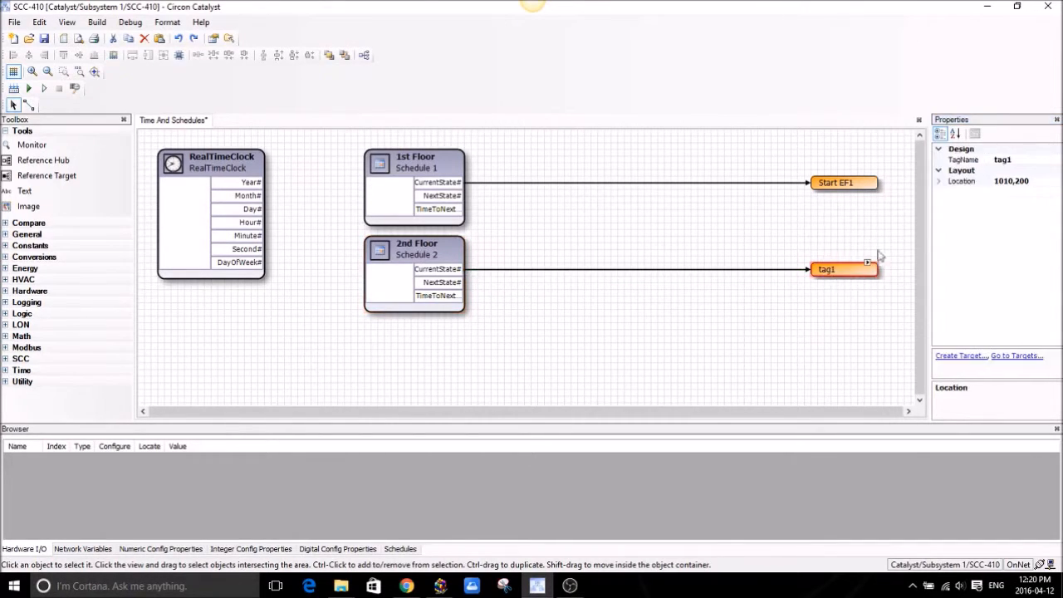
pyautogui.click(994, 159)
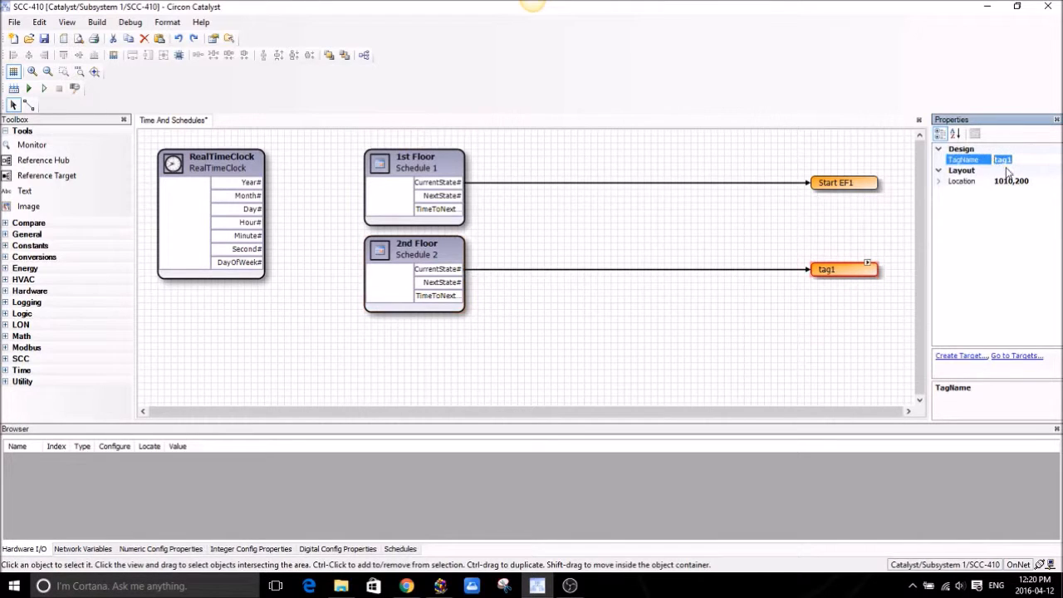
pyautogui.write('Start')
pyautogui.write(' boiler')
pyautogui.press('BackSpace')
pyautogui.press('BackSpace')
pyautogui.press('BackSpace')
pyautogui.press('BackSpace')
pyautogui.press('BackSpace')
pyautogui.press('BackSpace')
pyautogui.write('EF2')
pyautogui.click(868, 332)
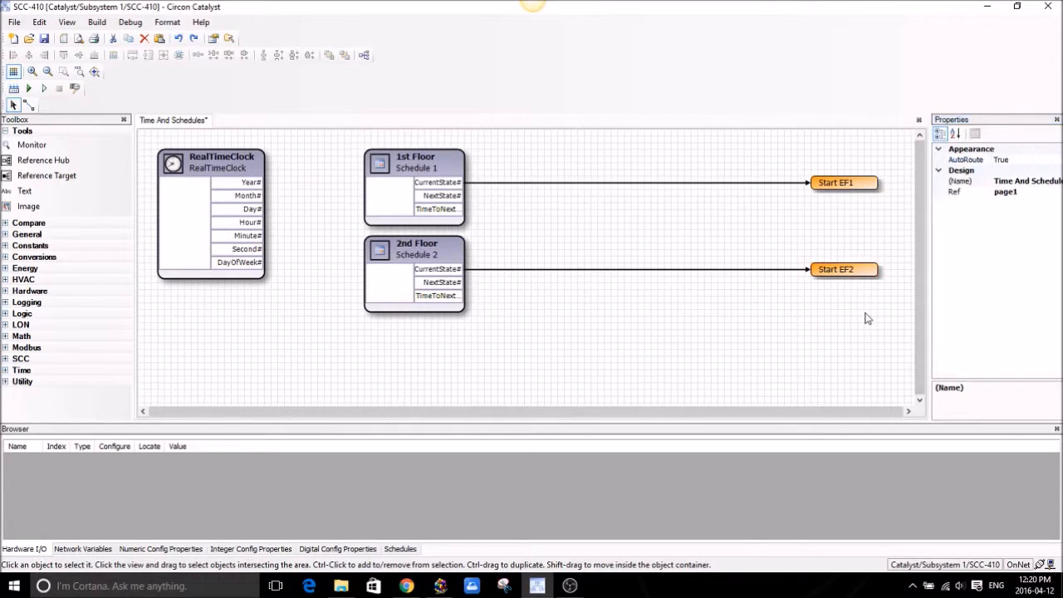
pyautogui.click(426, 255)
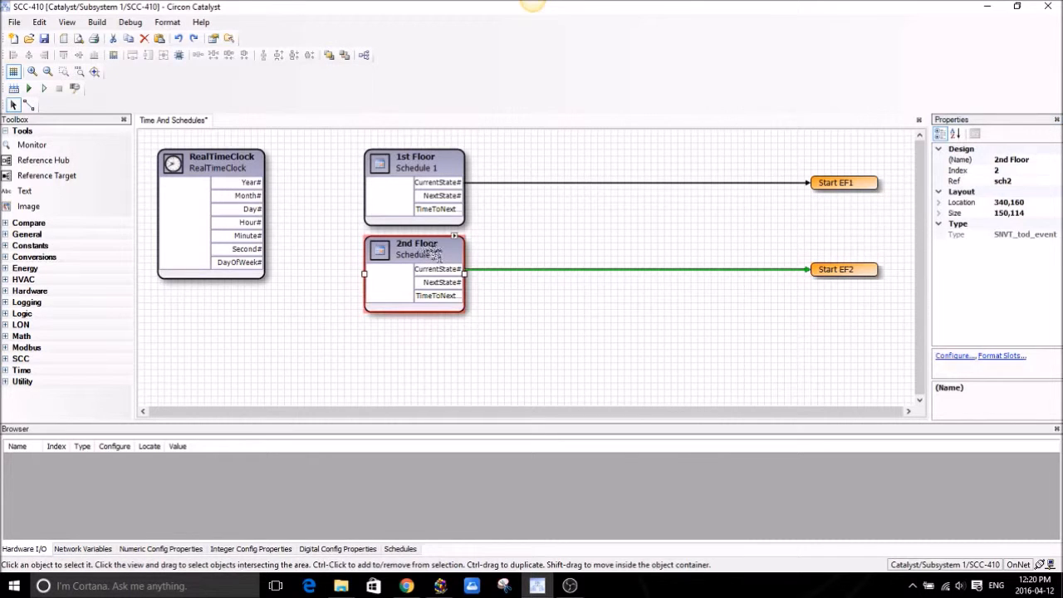